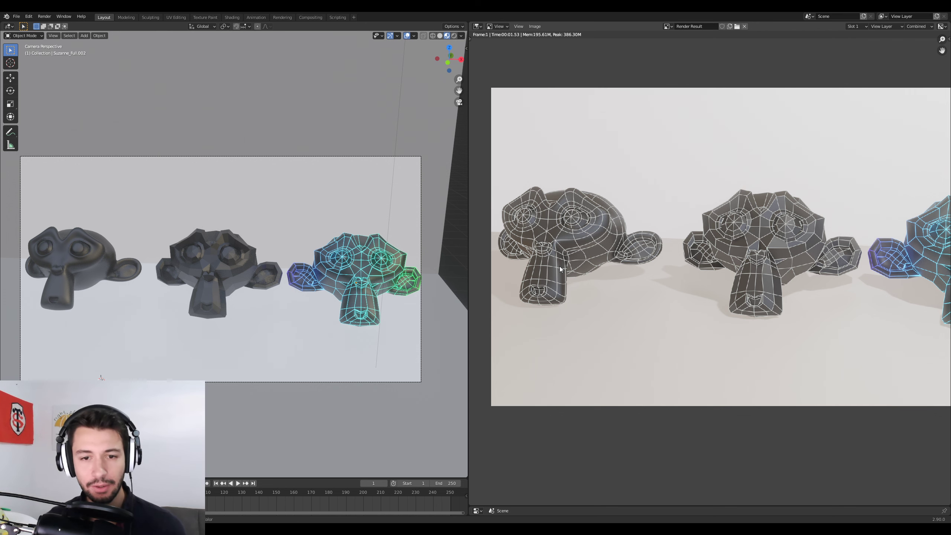
# - Examine the wireframe render of the three monkey heads and compare it with the heads in the 3D viewport
pyautogui.scroll(-1, 561, 269)
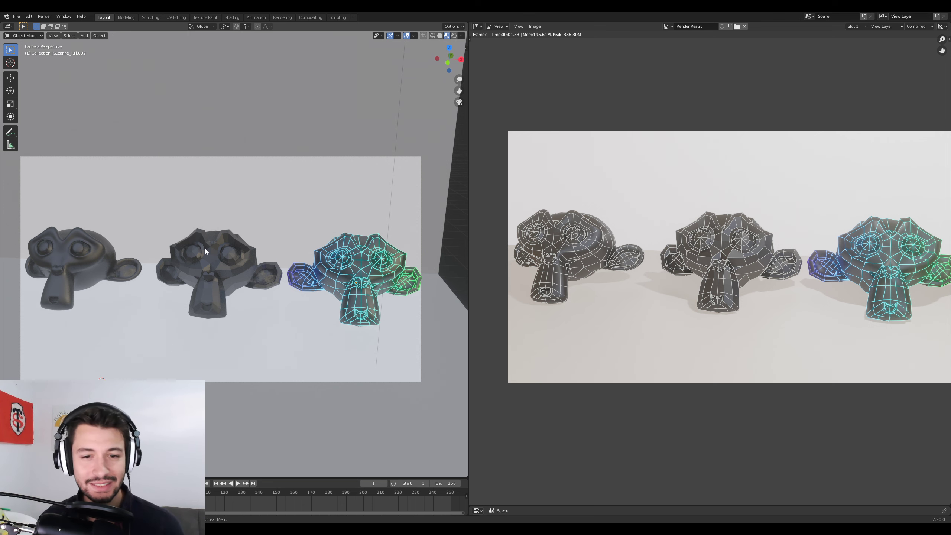
pyautogui.scroll(3, 660, 279)
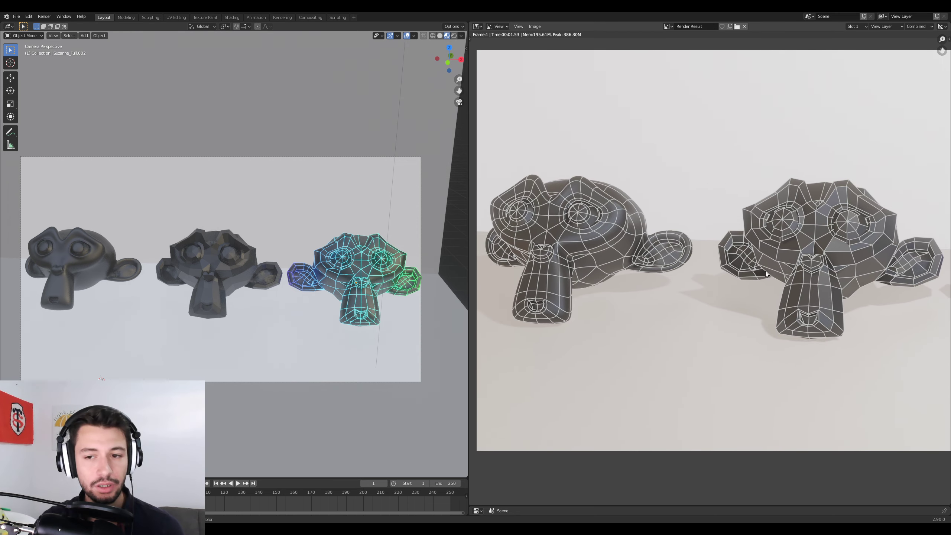
pyautogui.moveTo(692, 288); pyautogui.dragTo(898, 284, button='middle')
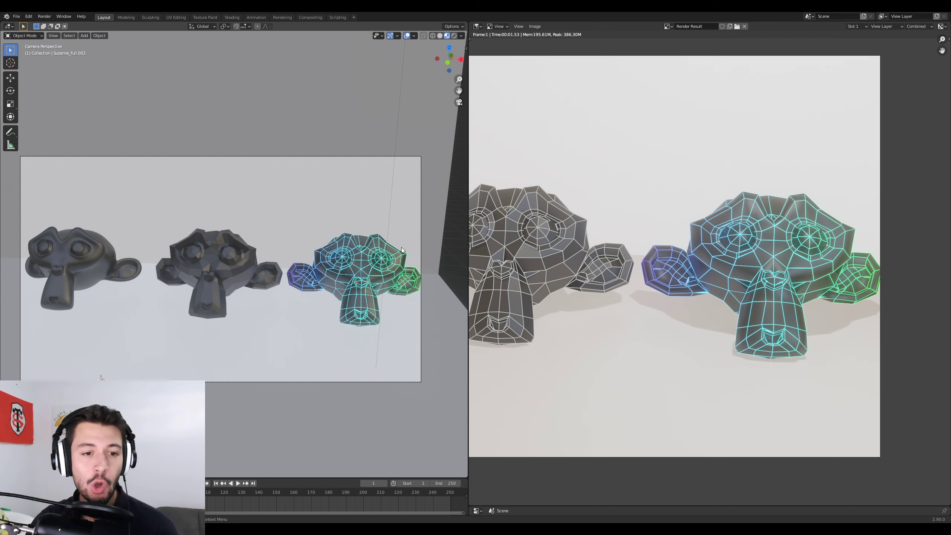
pyautogui.keyDown('shift'); pyautogui.moveTo(330, 278); pyautogui.dragTo(249, 279, button='middle'); pyautogui.keyUp('shift')
pyautogui.scroll(1, 291, 278)
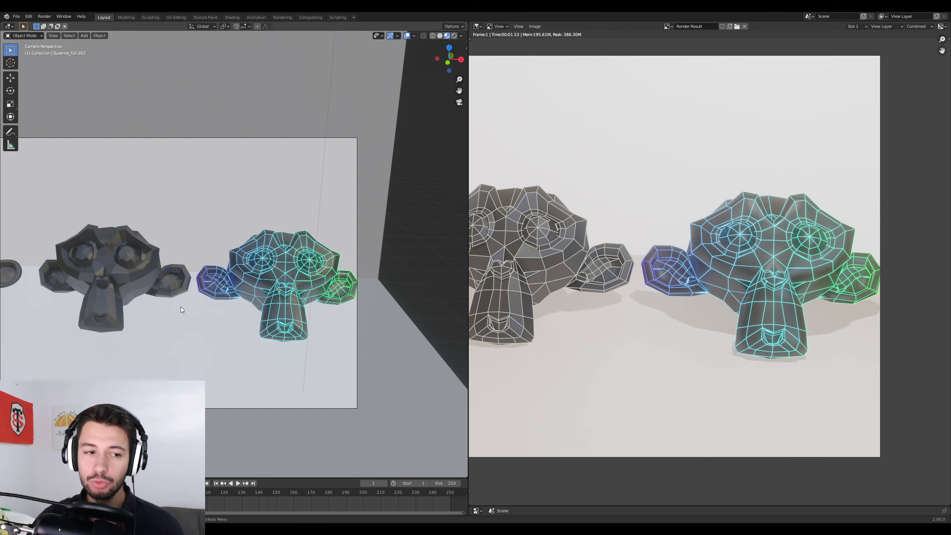
pyautogui.keyDown('shift'); pyautogui.moveTo(173, 282); pyautogui.dragTo(241, 272, button='middle'); pyautogui.keyUp('shift')
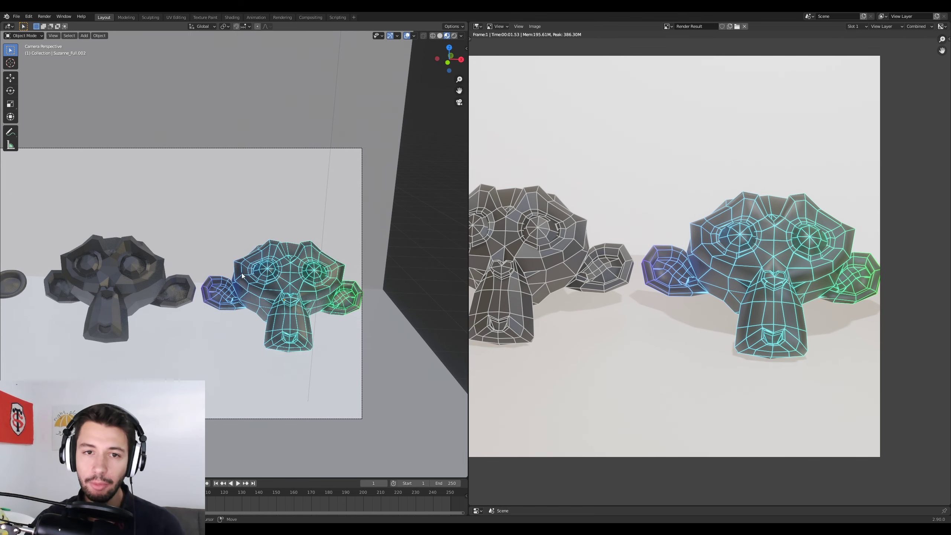
# - View the gradient emission material's nodes in the Shader Editor, and return that area to the Image Editor
pyautogui.click(475, 24)
pyautogui.click(508, 94)
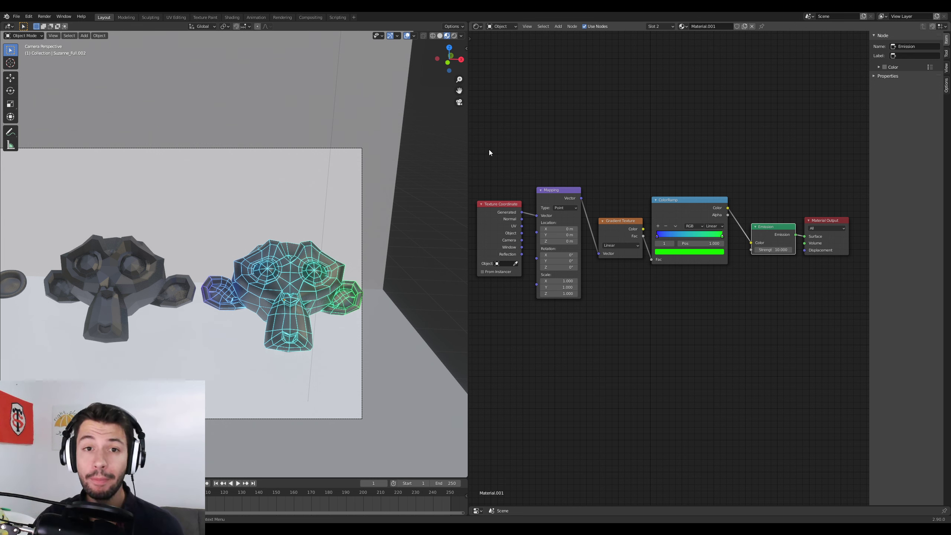
pyautogui.click(477, 27)
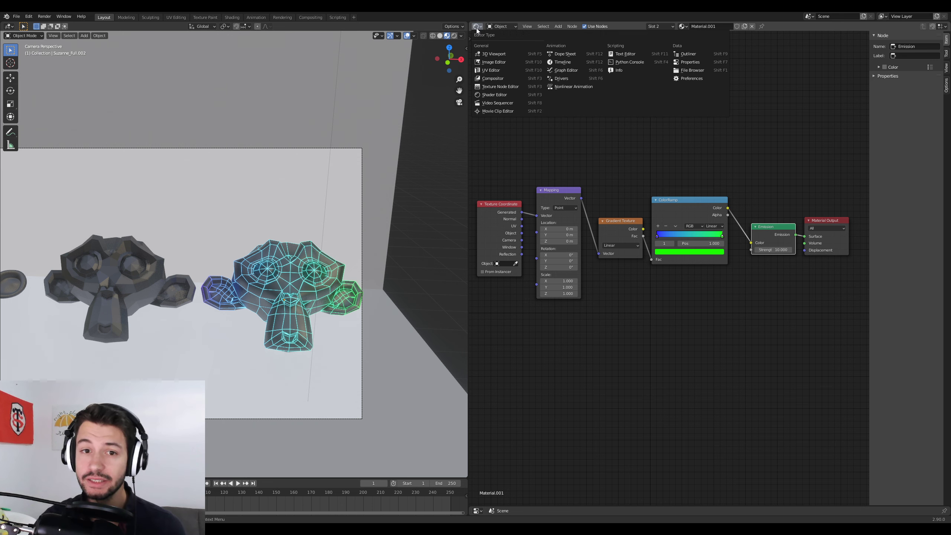
pyautogui.click(497, 64)
# - Inspect the full render result, comparing the plain white wireframes with the colour-gradient wireframe on the third head
pyautogui.moveTo(580, 262); pyautogui.dragTo(764, 265, button='middle')
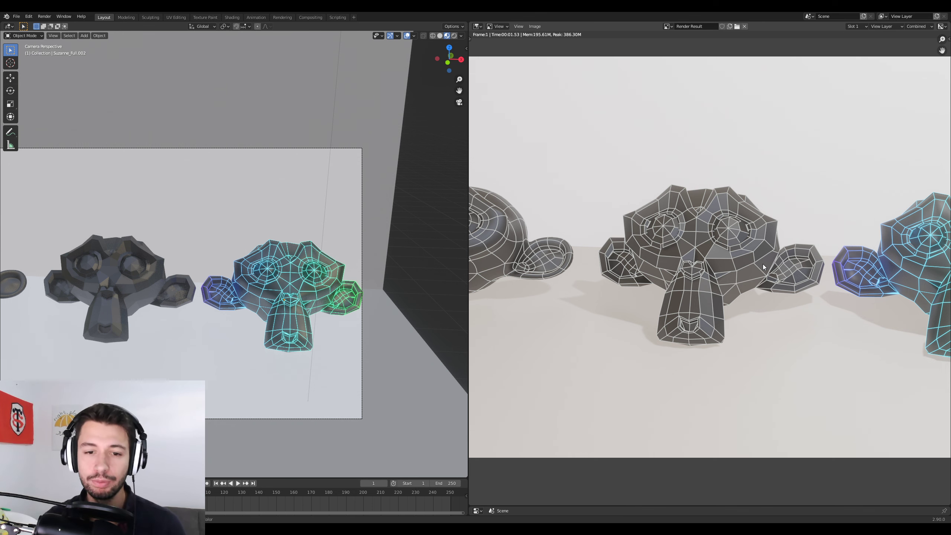
pyautogui.press('Home')
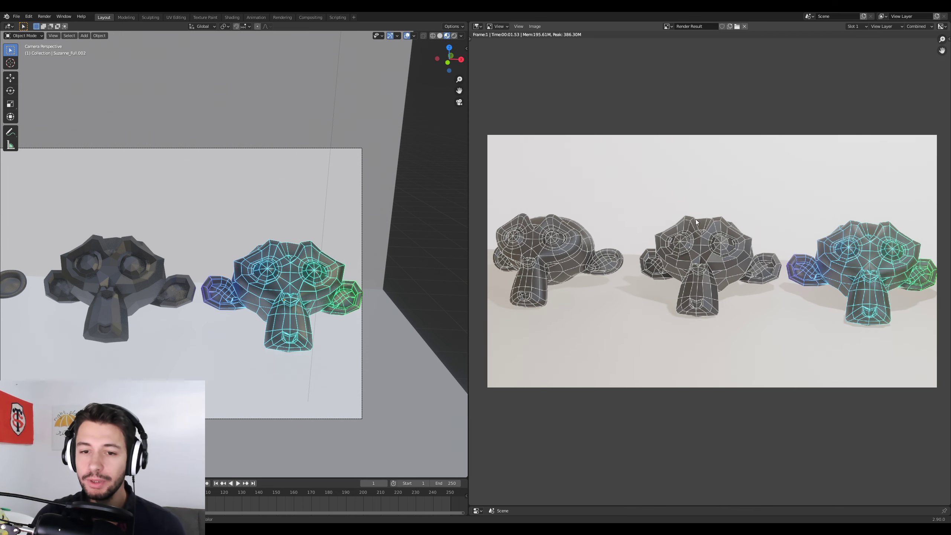
pyautogui.scroll(1, 622, 278)
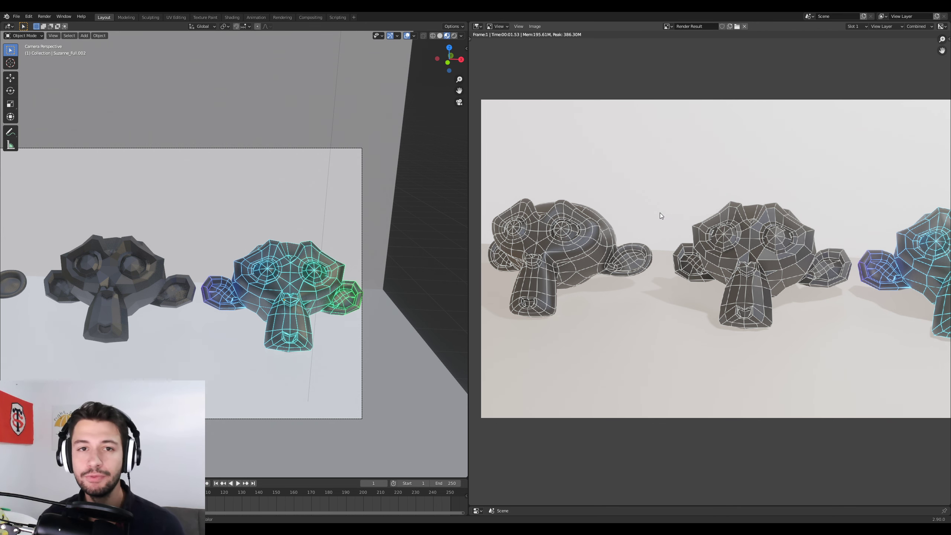
pyautogui.moveTo(660, 213); pyautogui.dragTo(385, 194, button='middle')
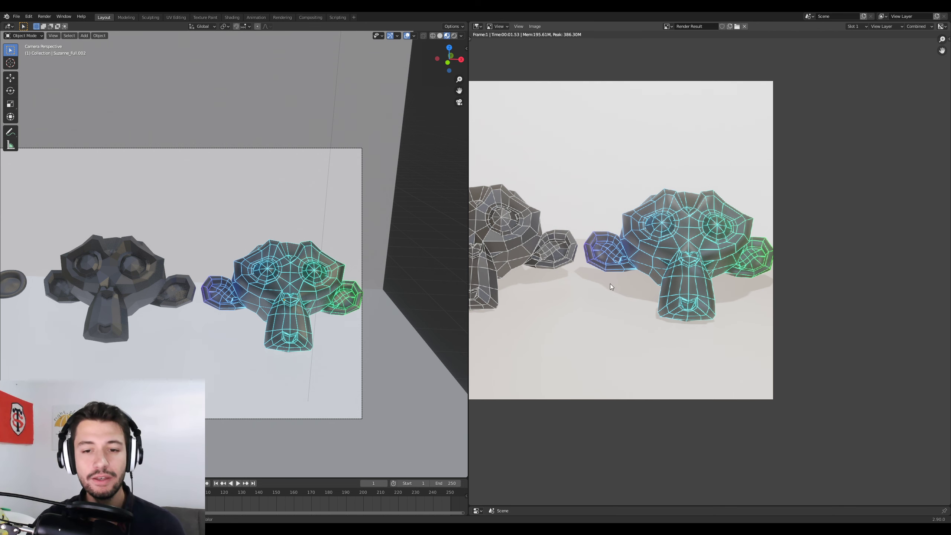
pyautogui.moveTo(551, 311); pyautogui.dragTo(638, 302, button='middle')
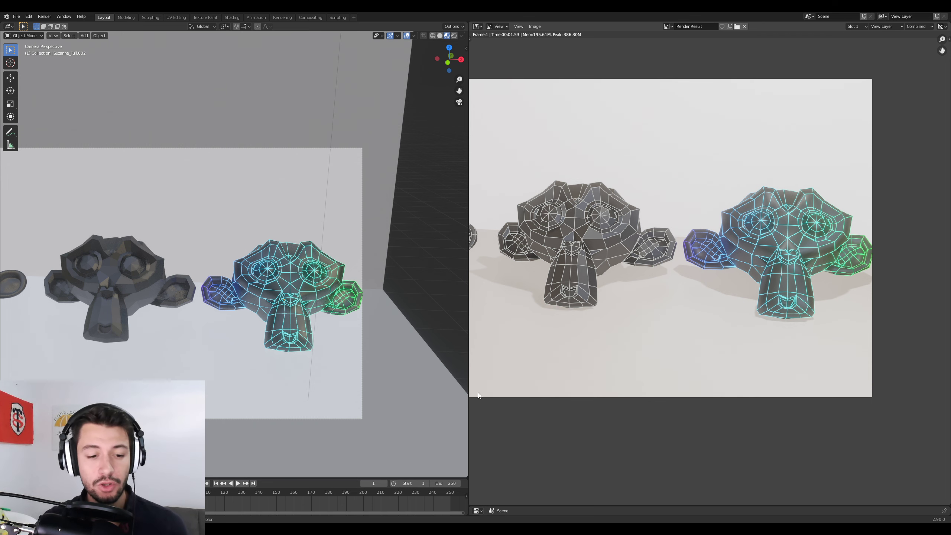
pyautogui.click(265, 506)
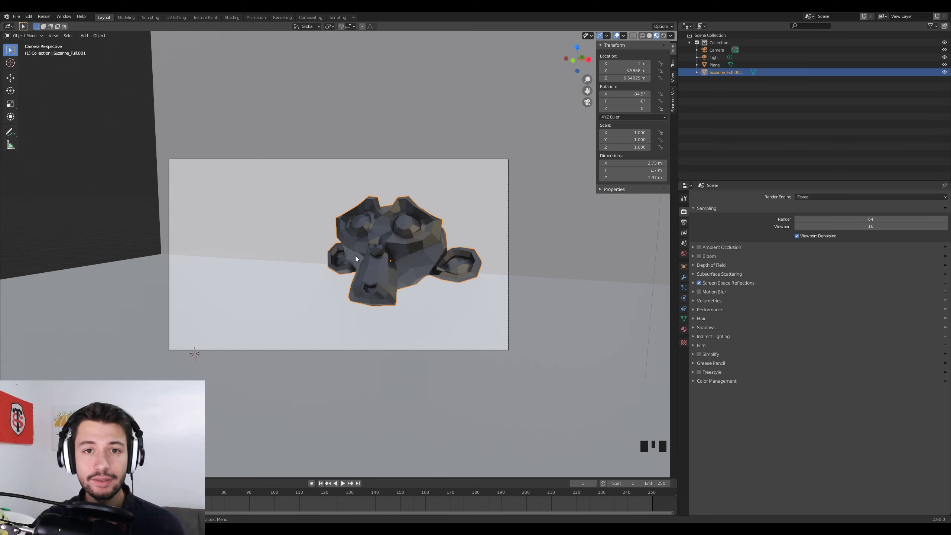
# - Render the single monkey head without wireframe lines and close the render result
pyautogui.hotkey('shift', 'a')
pyautogui.moveTo(387, 243)
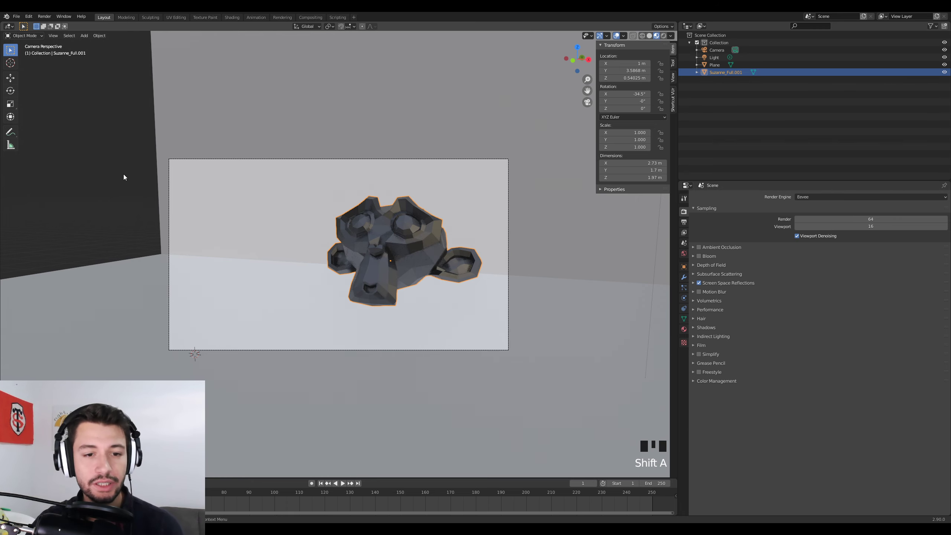
pyautogui.press('F12')
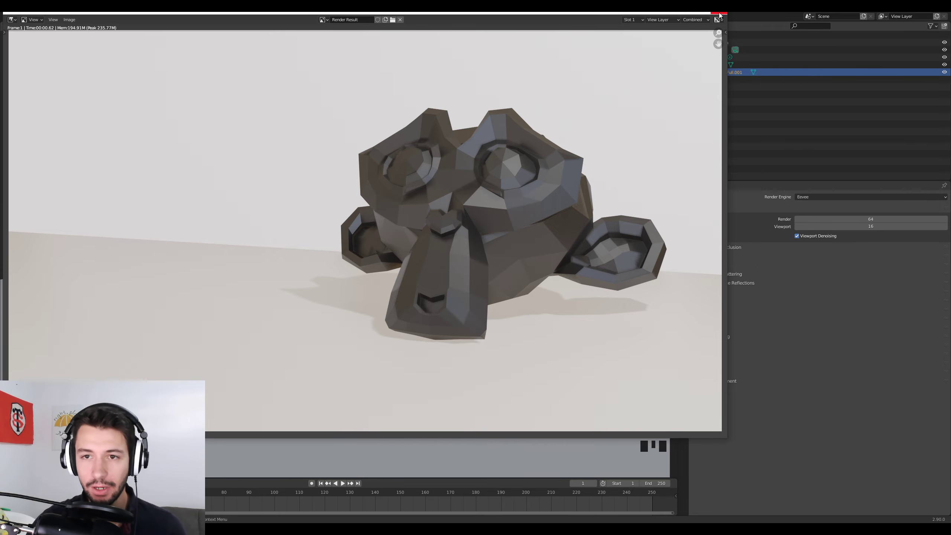
pyautogui.press('Escape')
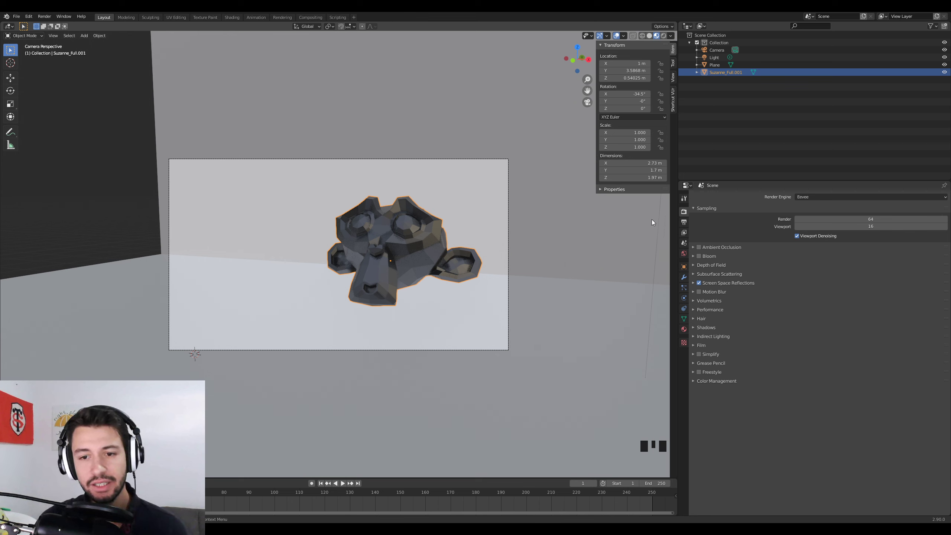
# - Enable Freestyle in the scene's render settings and for the view layer
pyautogui.click(684, 233)
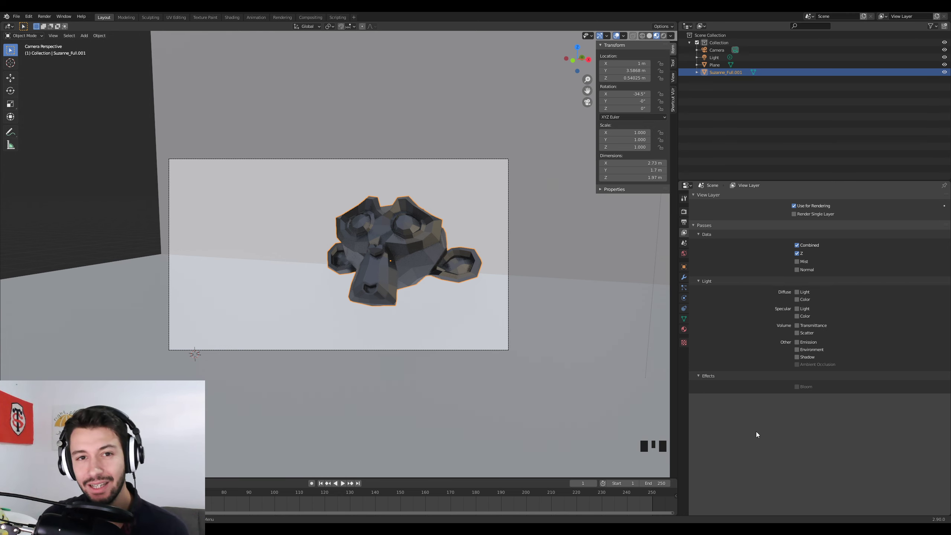
pyautogui.click(683, 212)
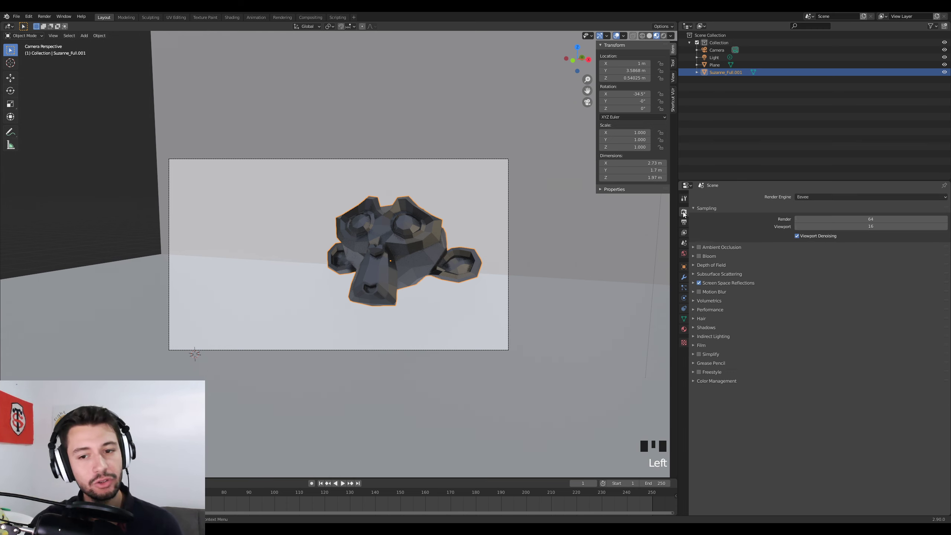
pyautogui.click(699, 372)
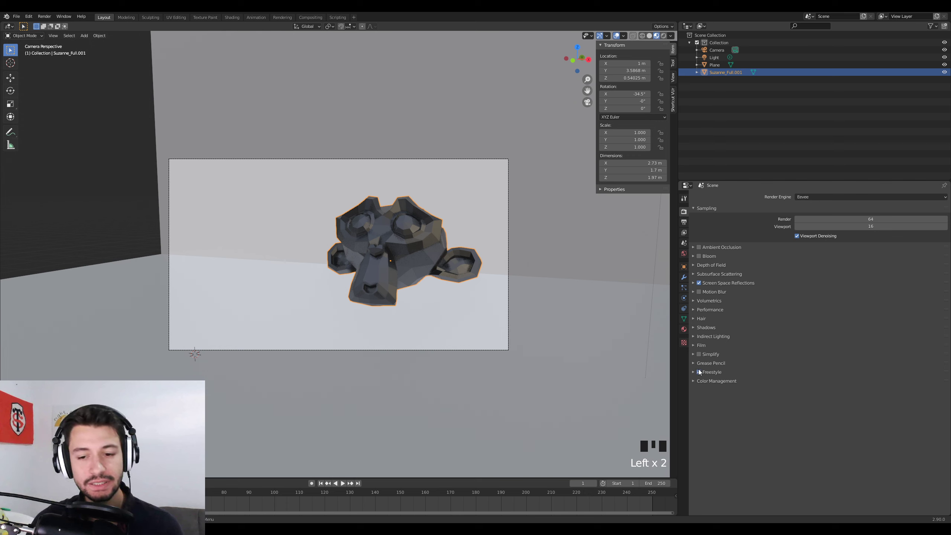
pyautogui.click(684, 233)
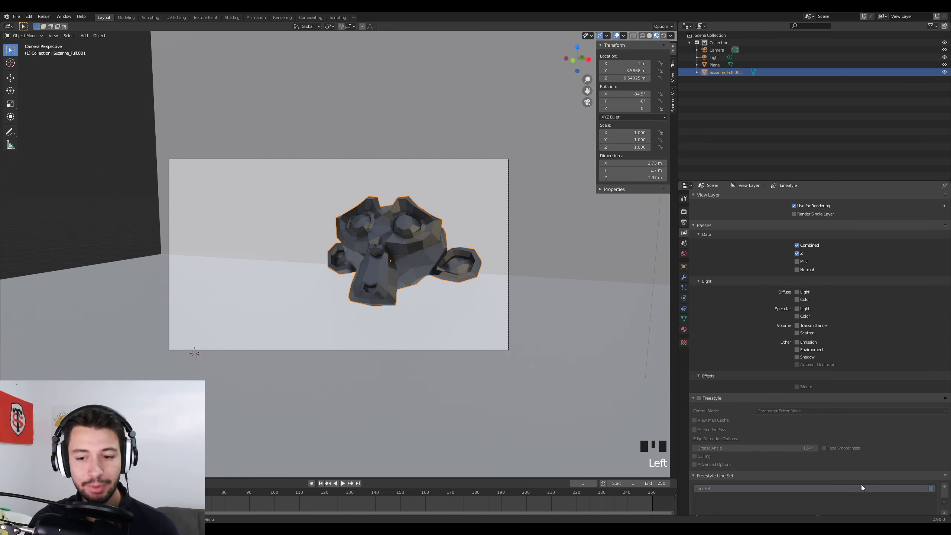
pyautogui.click(698, 398)
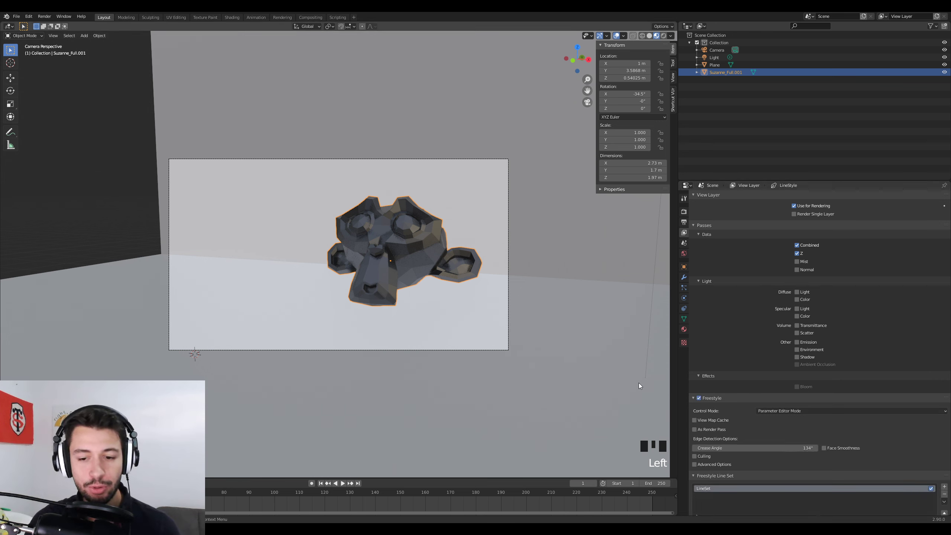
# - Render the monkey head with the default Freestyle line set and close the render result
pyautogui.scroll(-7, 726, 425)
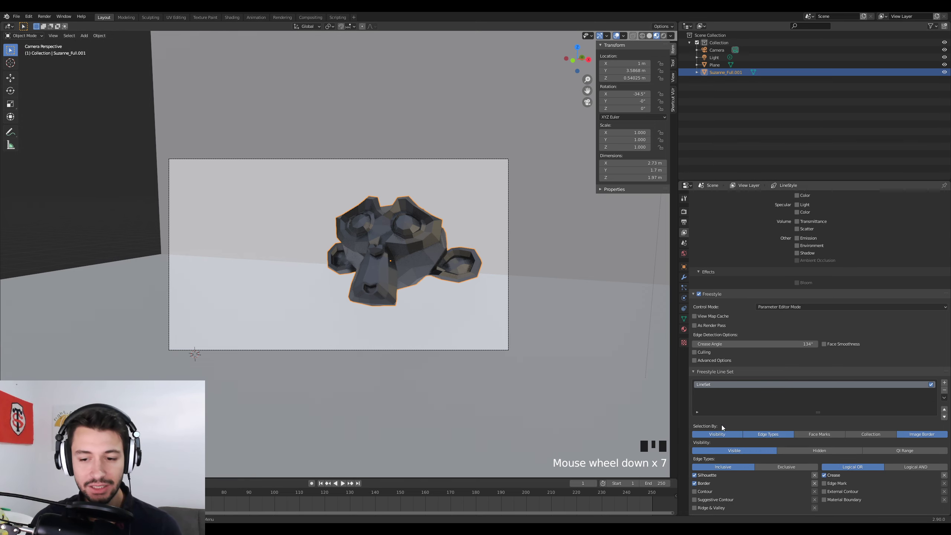
pyautogui.press('F12')
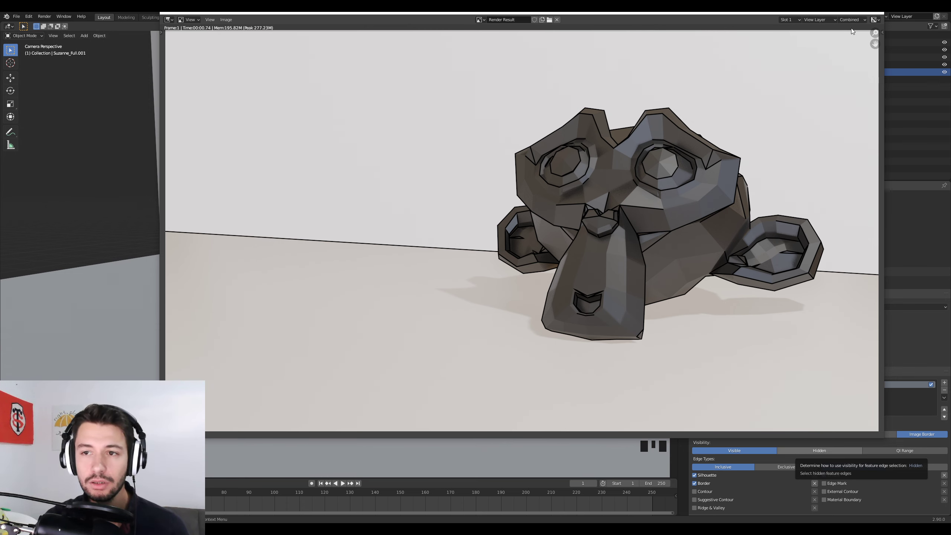
pyautogui.press('Escape')
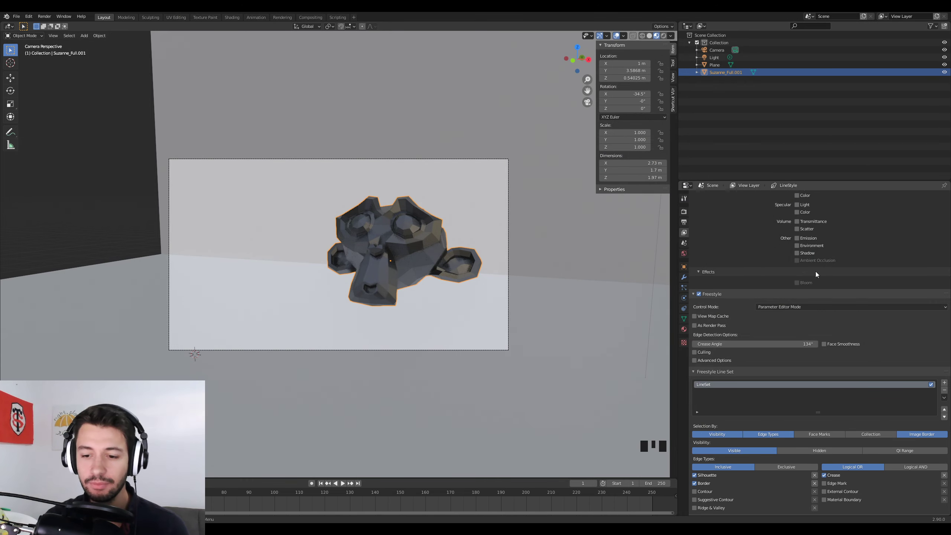
# - Limit the Freestyle line set's edge types to Edge Mark, disabling Silhouette, Border and Crease, and test the render
pyautogui.click(695, 483)
pyautogui.click(695, 475)
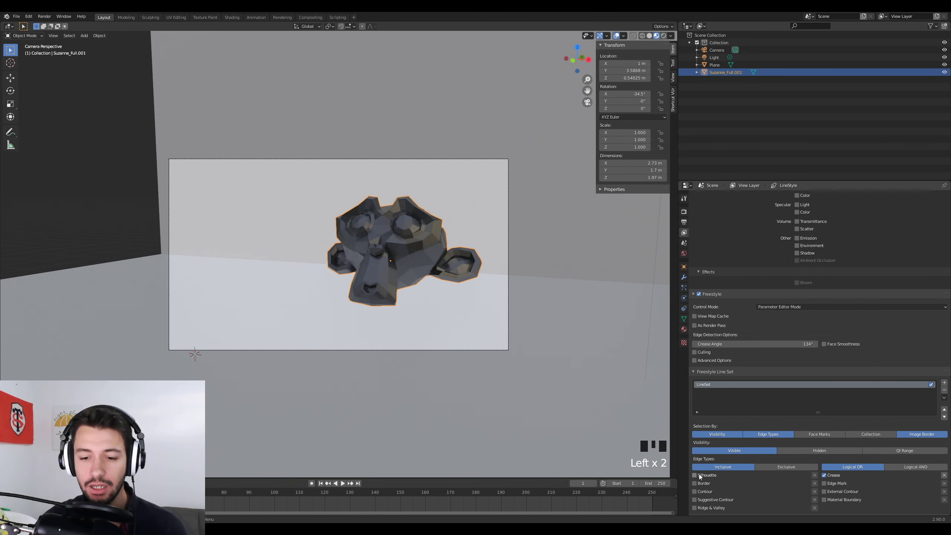
pyautogui.click(825, 475)
pyautogui.click(824, 484)
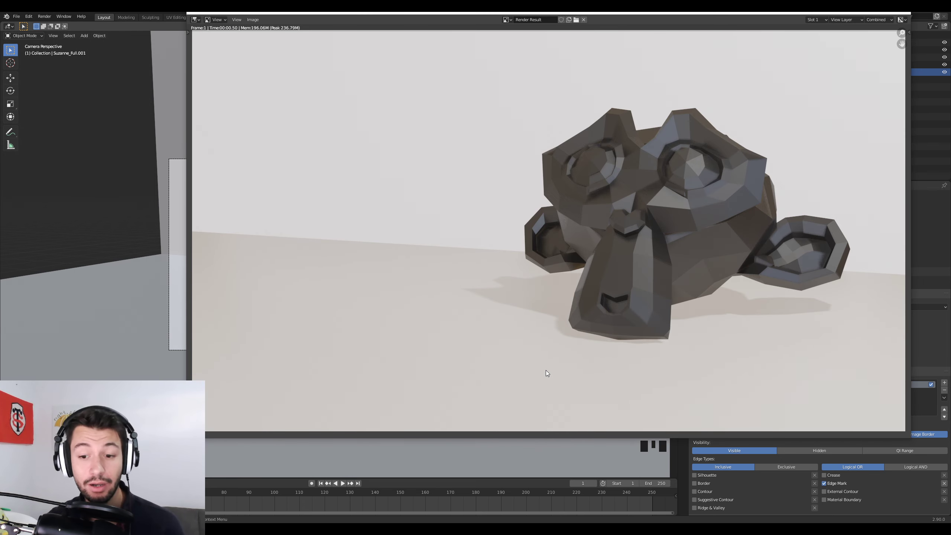
pyautogui.press('Escape')
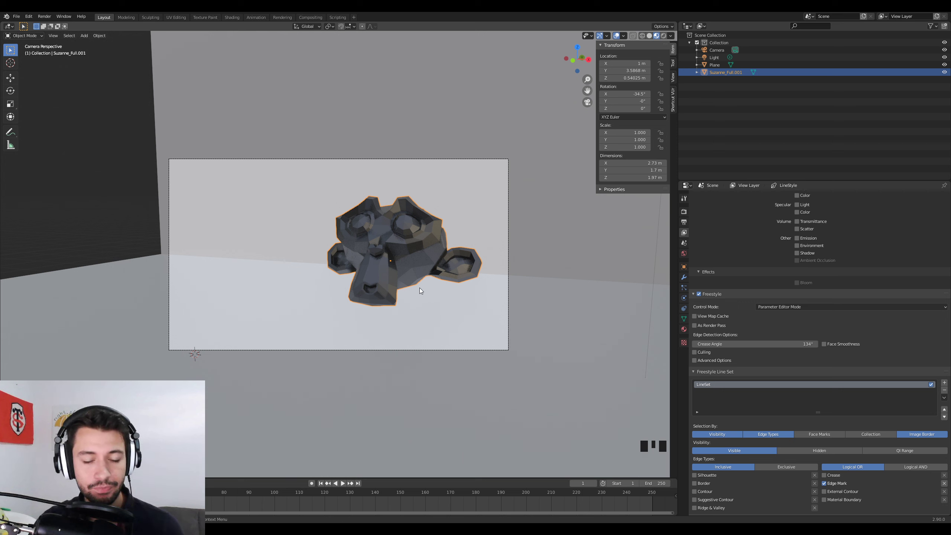
# - Mark all edges of the monkey head as Freestyle edges, using edge selection in Edit Mode, and return to Object Mode
pyautogui.press('Tab')
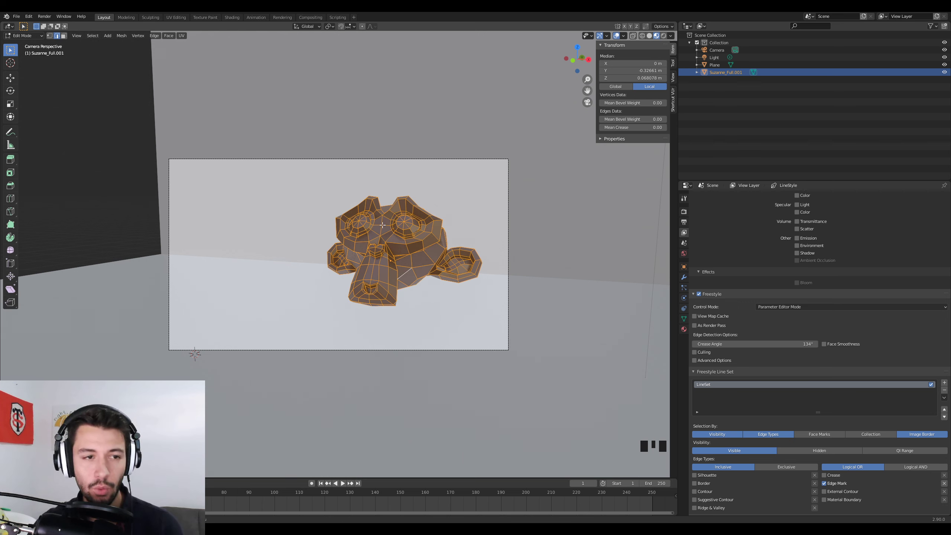
pyautogui.click(49, 35)
pyautogui.rightClick(378, 210)
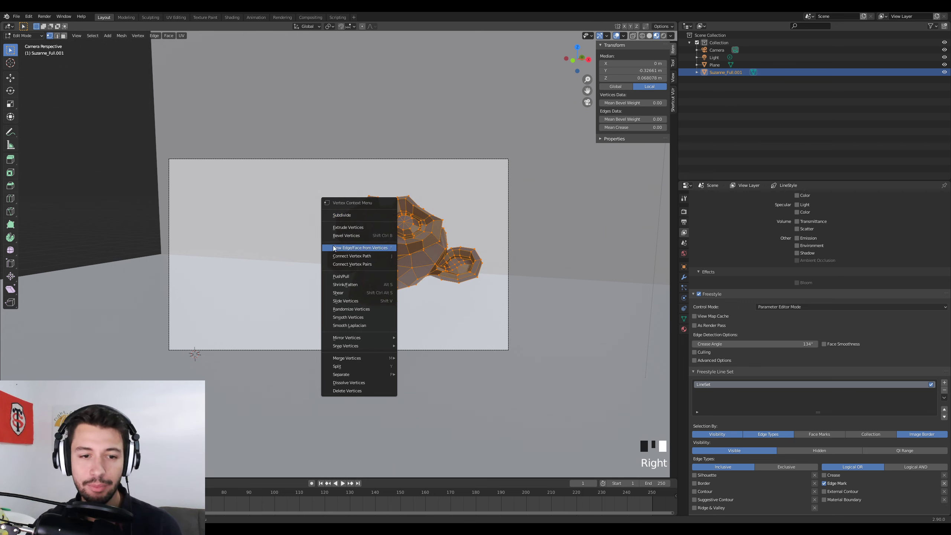
pyautogui.click(57, 36)
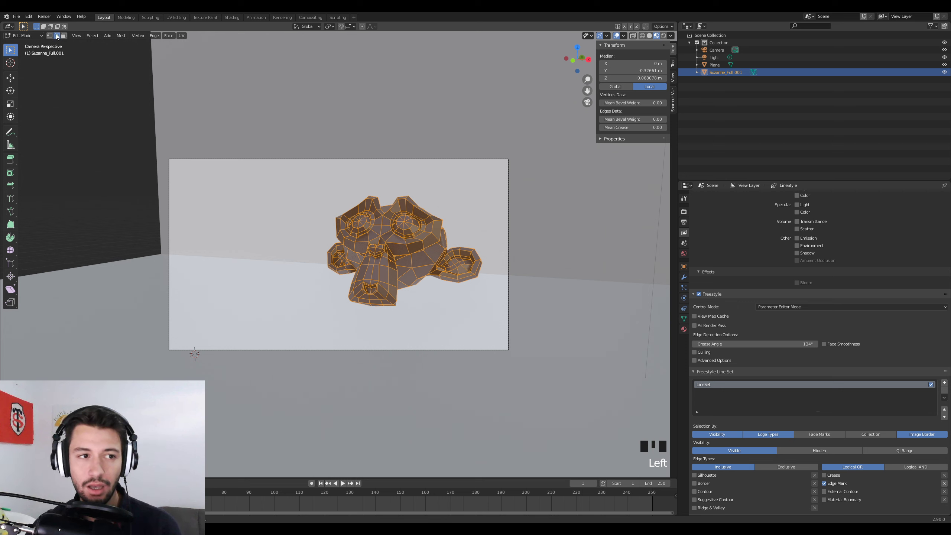
pyautogui.rightClick(370, 246)
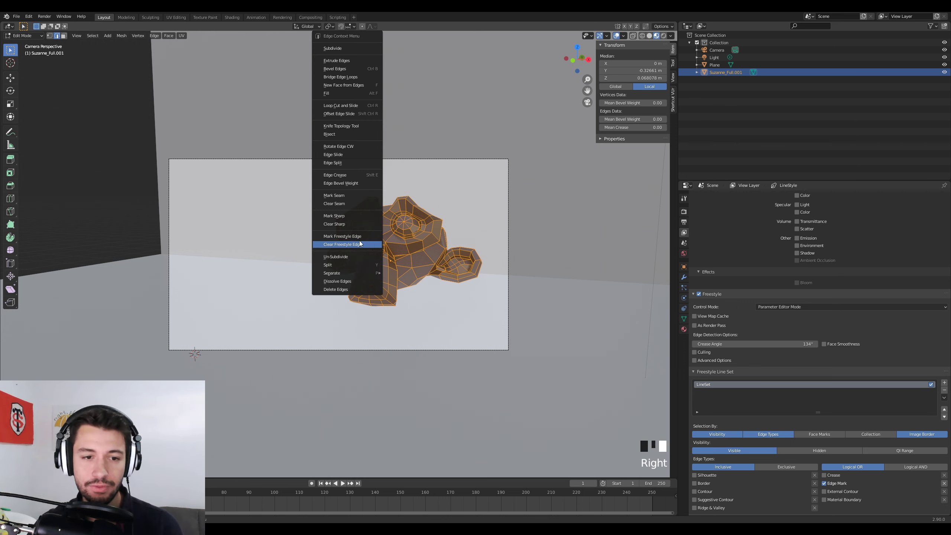
pyautogui.click(348, 237)
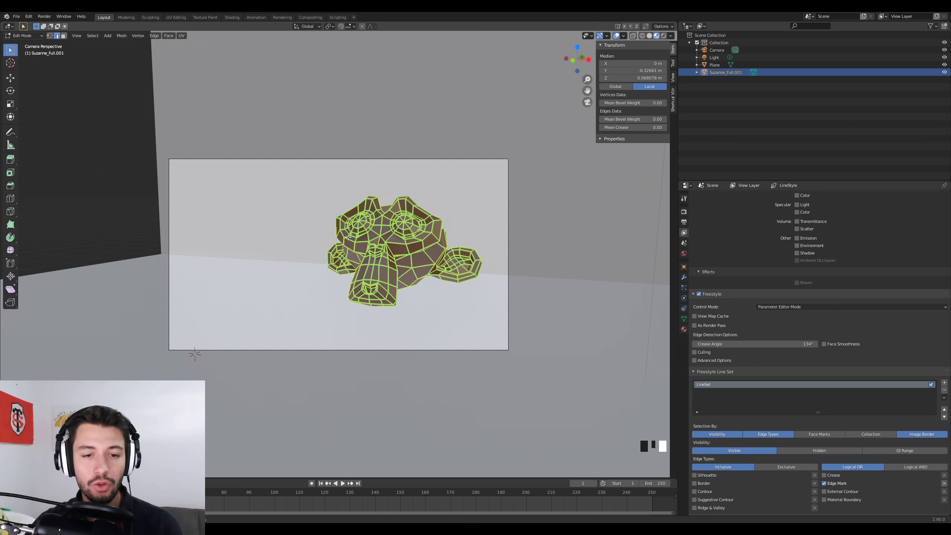
pyautogui.press('Tab')
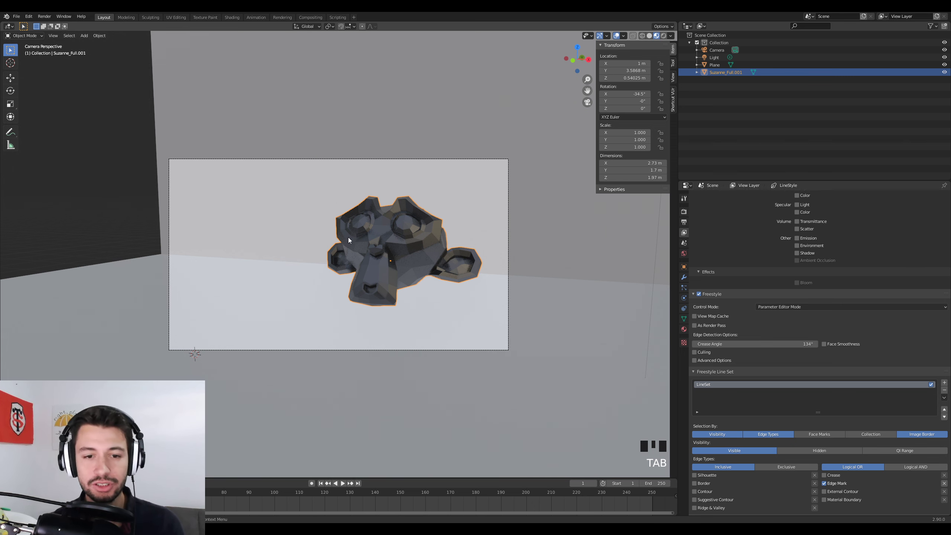
# - Mark all edges of the background plane as Freestyle edges in Edit Mode, keeping the monkey head selected too, and return to Object Mode
pyautogui.keyDown('shift'); pyautogui.click(551, 236); pyautogui.keyUp('shift')
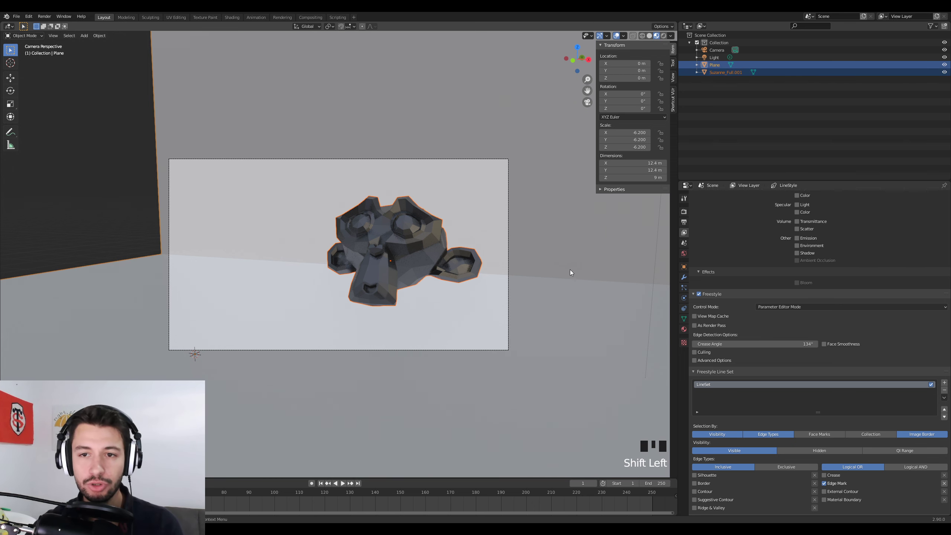
pyautogui.scroll(-5, 569, 273)
pyautogui.scroll(7, 529, 255)
pyautogui.press('Tab')
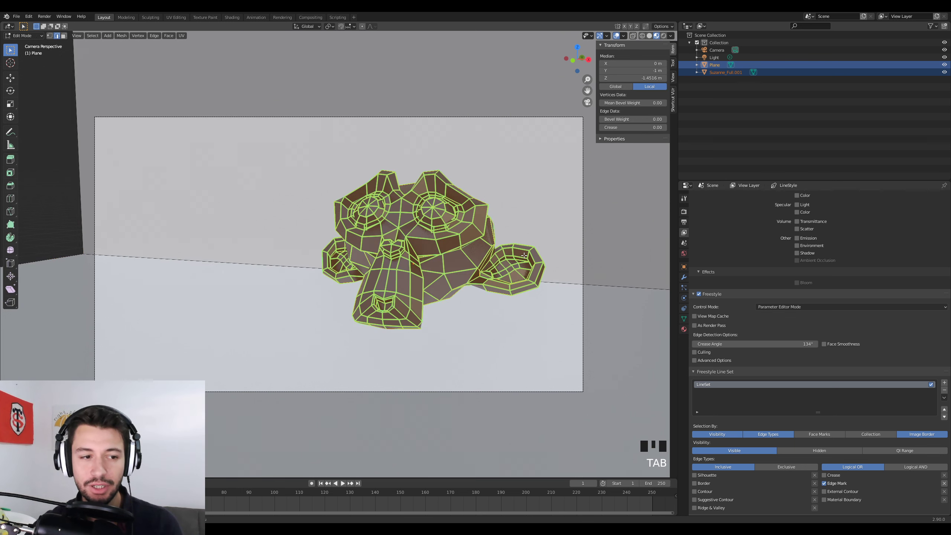
pyautogui.press('a')
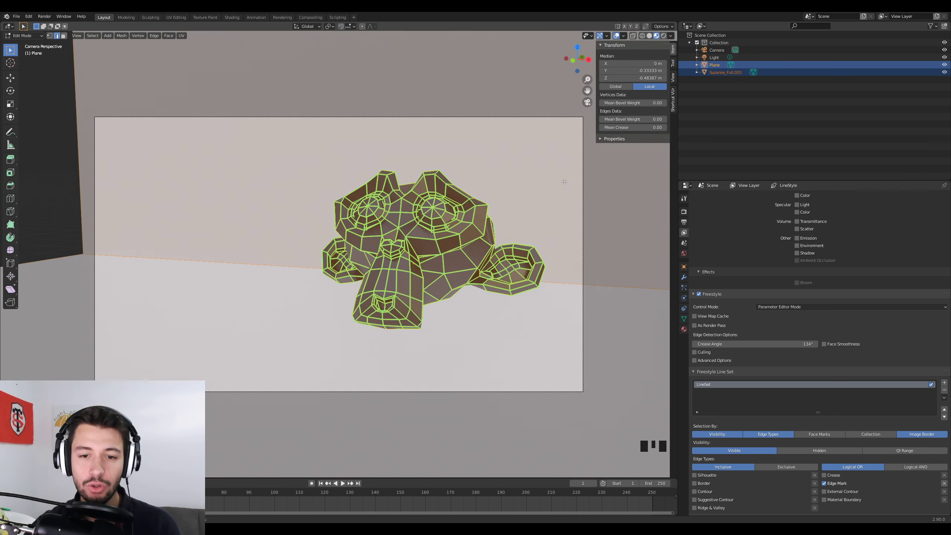
pyautogui.rightClick(273, 154)
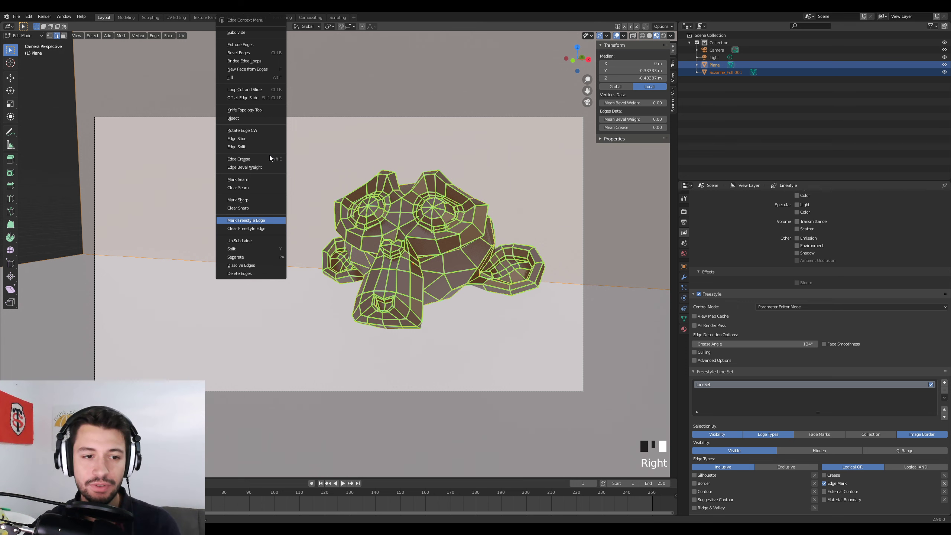
pyautogui.click(247, 221)
pyautogui.press('Tab')
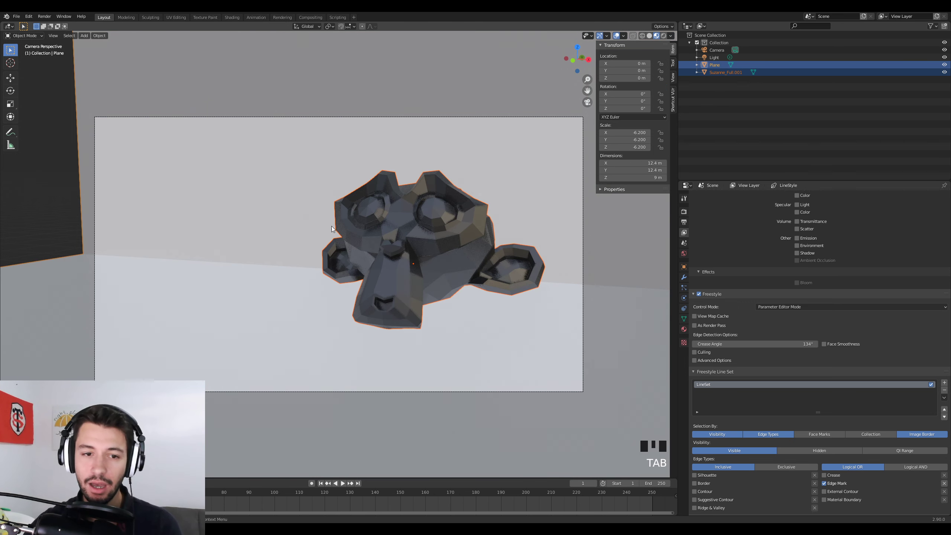
# - Select only the monkey head, check its marked edges in Edit Mode, and render the scene to review the Freestyle lines
pyautogui.click(418, 211)
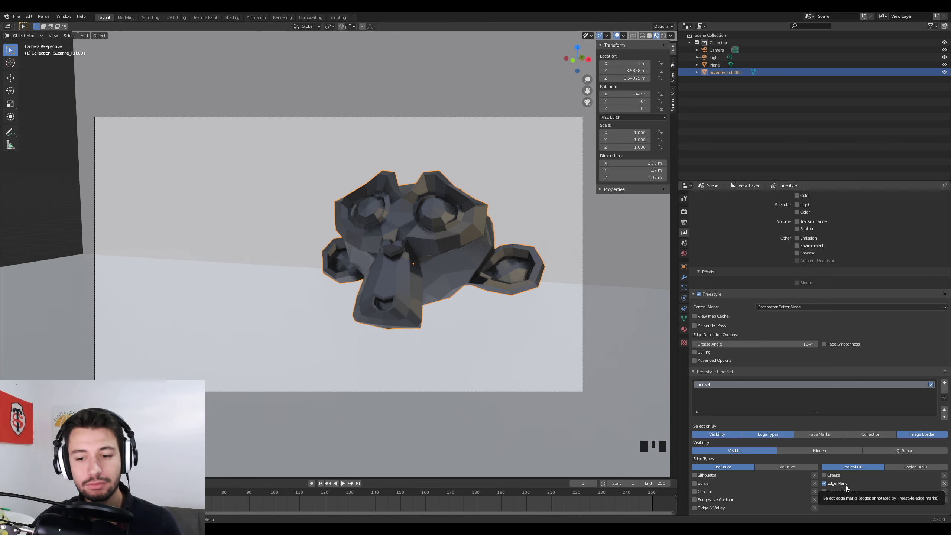
pyautogui.press('Tab')
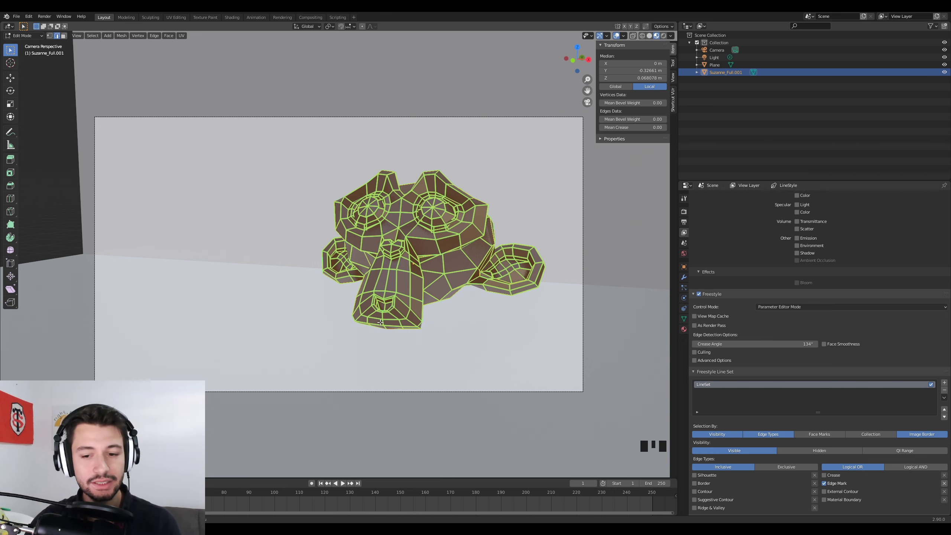
pyautogui.press('Tab')
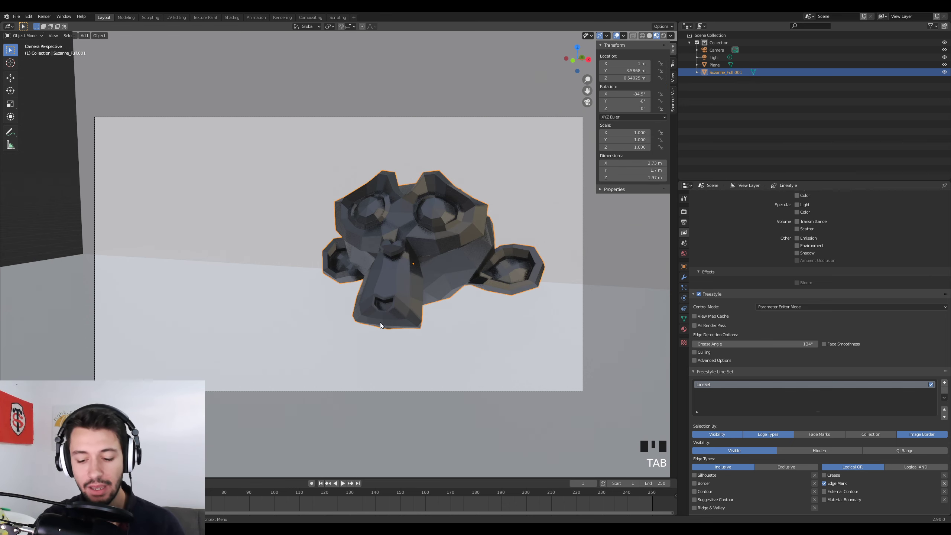
pyautogui.press('F12')
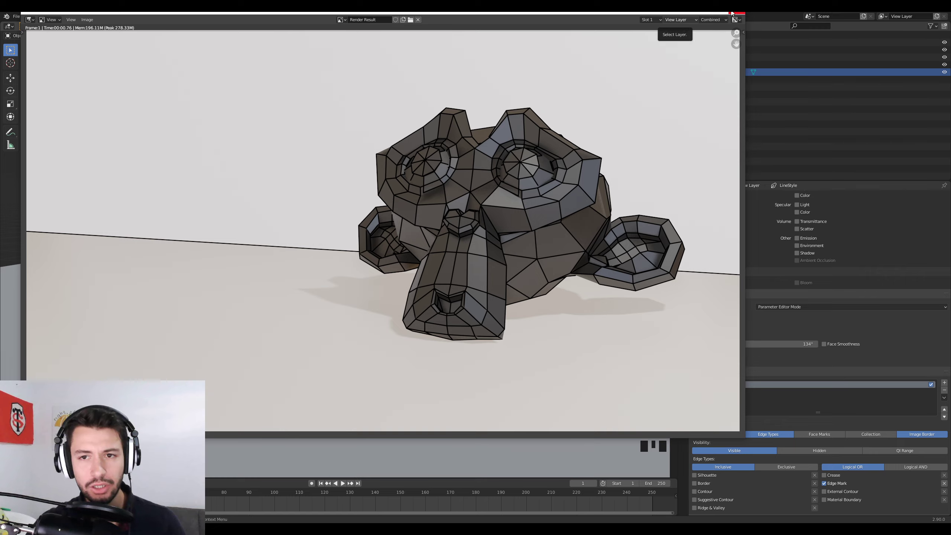
pyautogui.press('Escape')
pyautogui.press('F12')
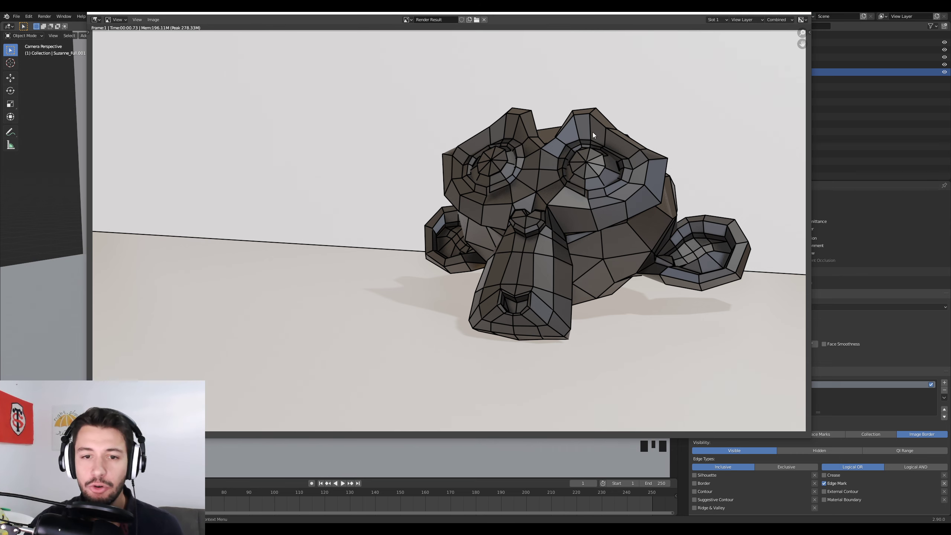
pyautogui.click(804, 14)
# - Lighten the base colour of the monkey head's wire material to near white and test the render
pyautogui.click(685, 329)
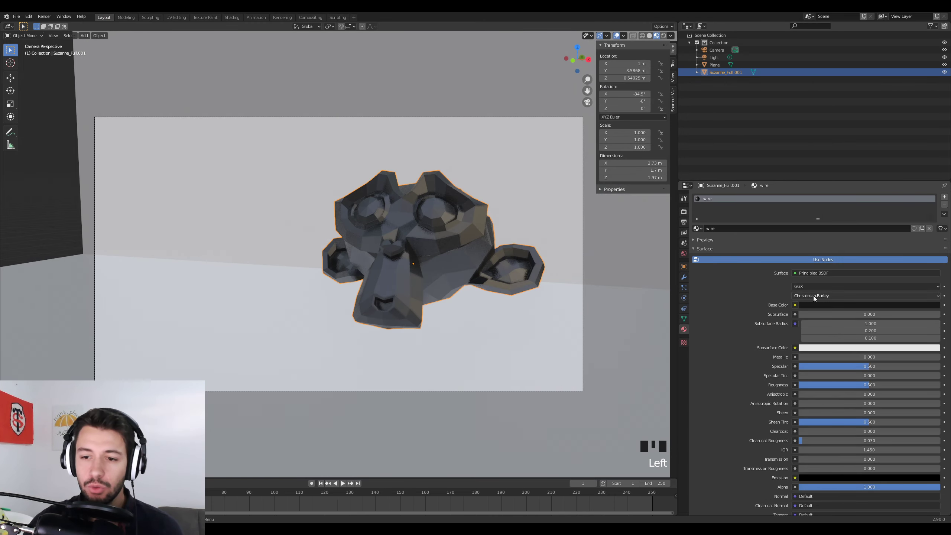
pyautogui.click(817, 305)
pyautogui.moveTo(935, 234); pyautogui.dragTo(935, 205)
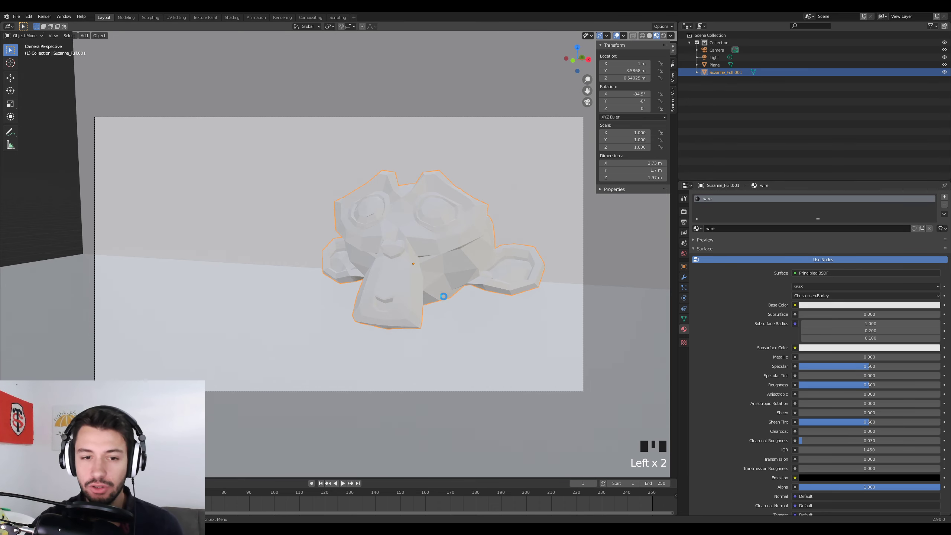
pyautogui.press('F12')
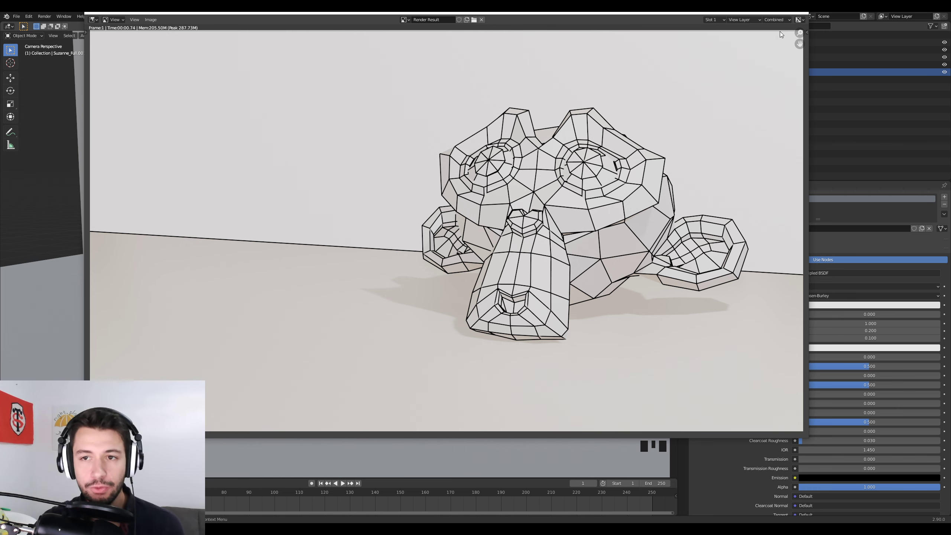
pyautogui.click(802, 14)
# - Set the base colour of the monkey head's wire material to a dark grey with a value of 0.140
pyautogui.click(832, 304)
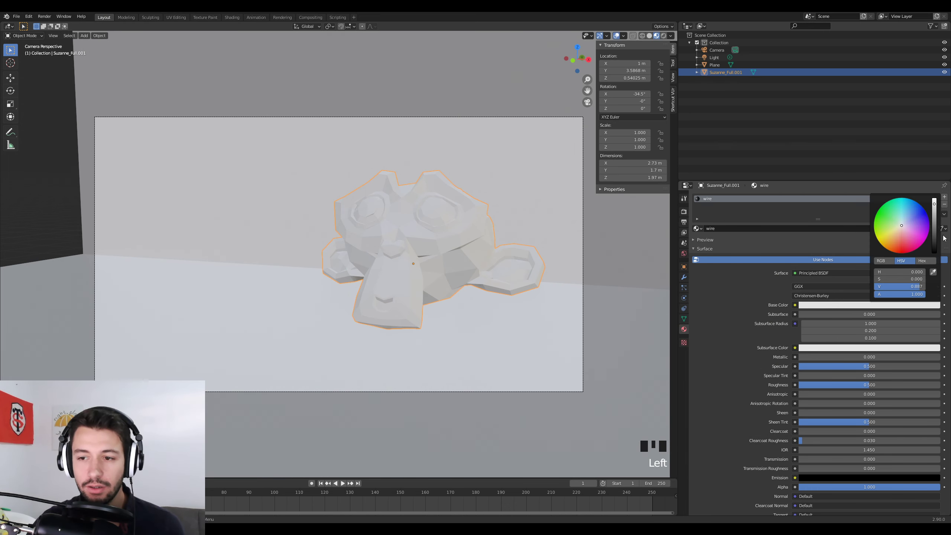
pyautogui.moveTo(935, 233); pyautogui.dragTo(934, 246)
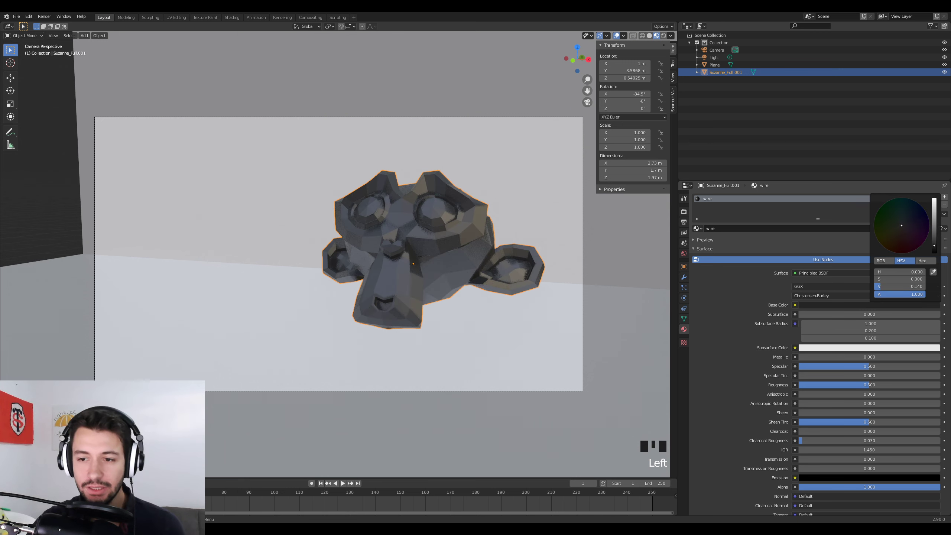
# - Set the Freestyle line style's base color to white and test the render
pyautogui.click(682, 233)
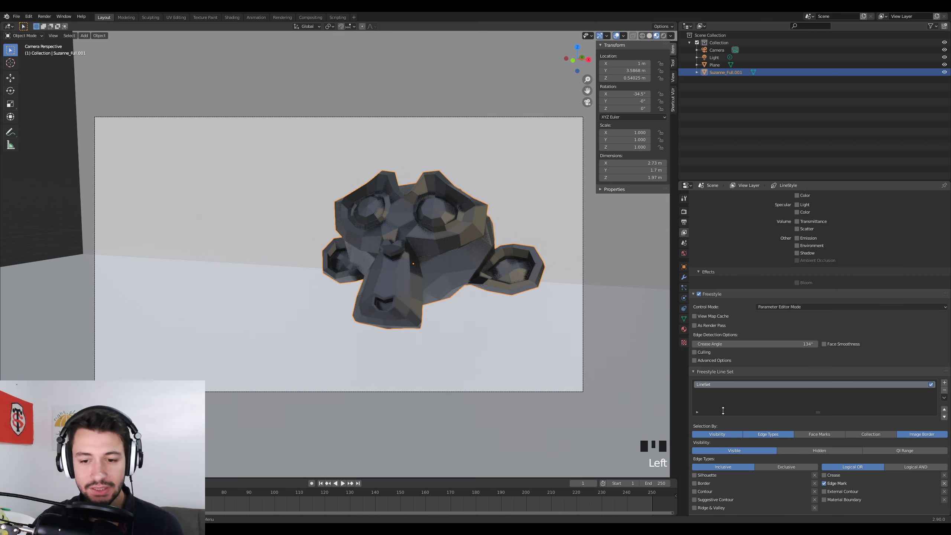
pyautogui.scroll(-4, 724, 410)
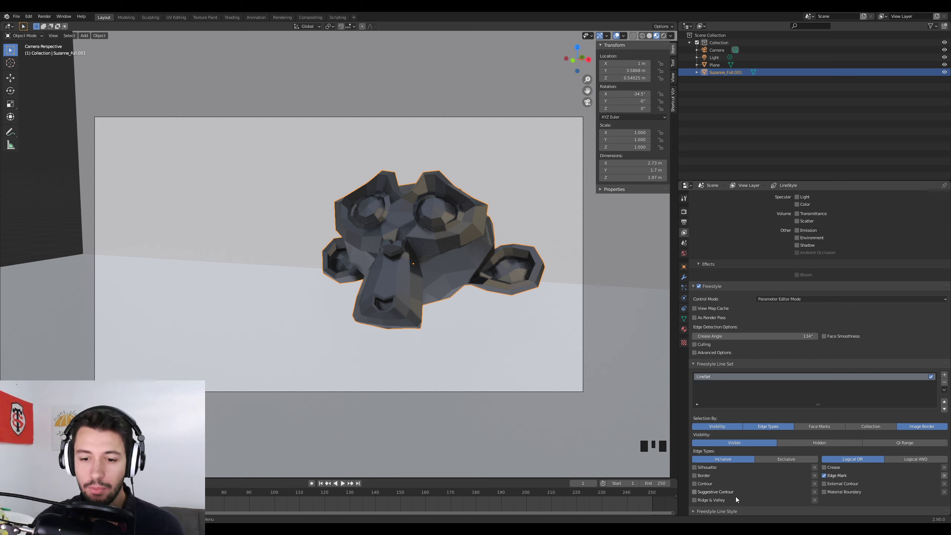
pyautogui.click(693, 511)
pyautogui.scroll(-16, 729, 473)
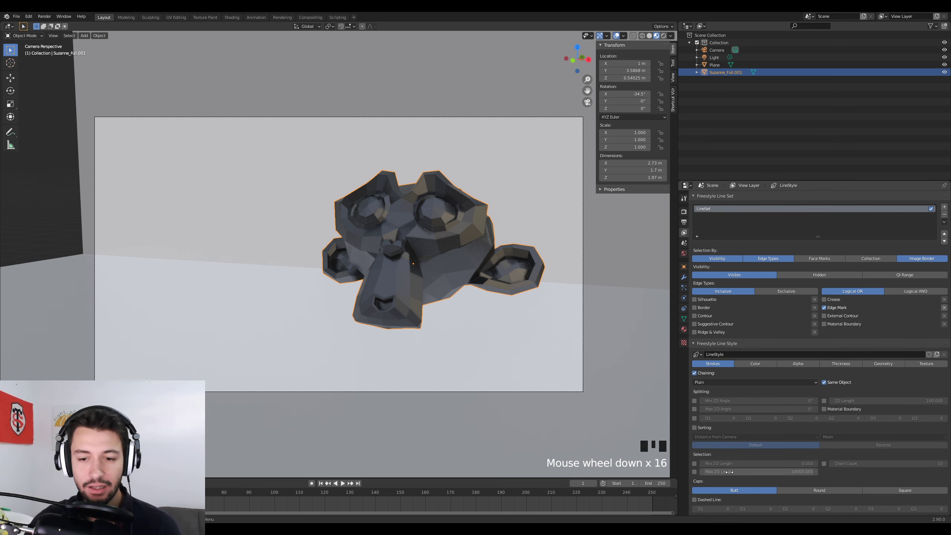
pyautogui.click(756, 366)
pyautogui.click(835, 493)
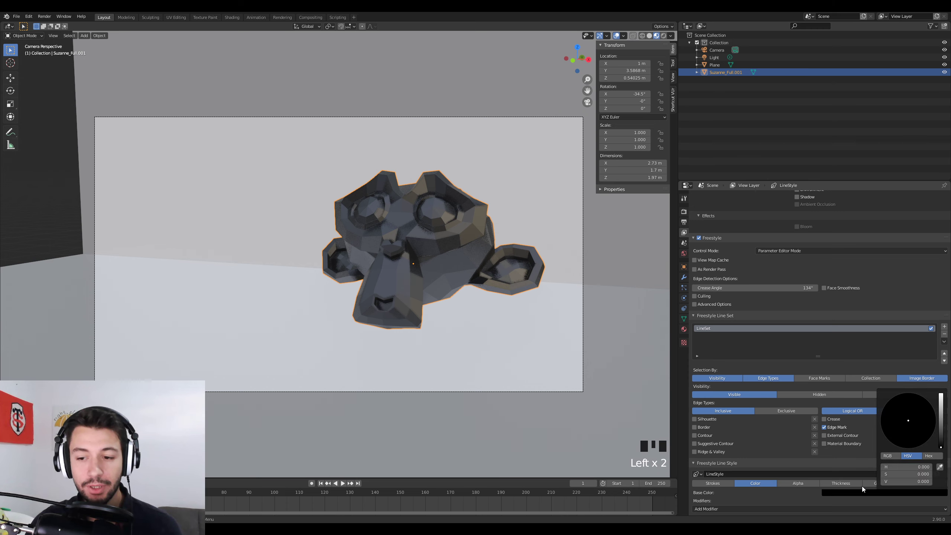
pyautogui.moveTo(943, 435); pyautogui.dragTo(942, 395)
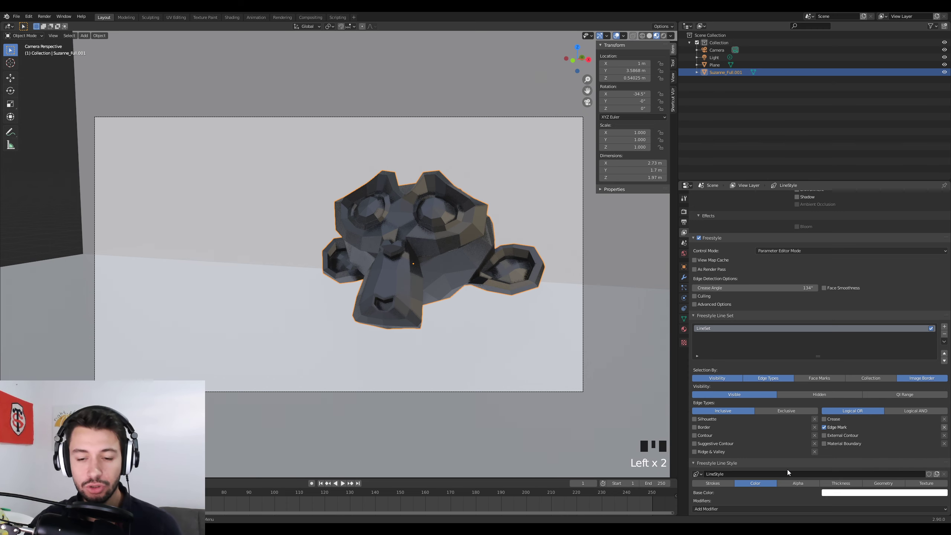
pyautogui.press('F12')
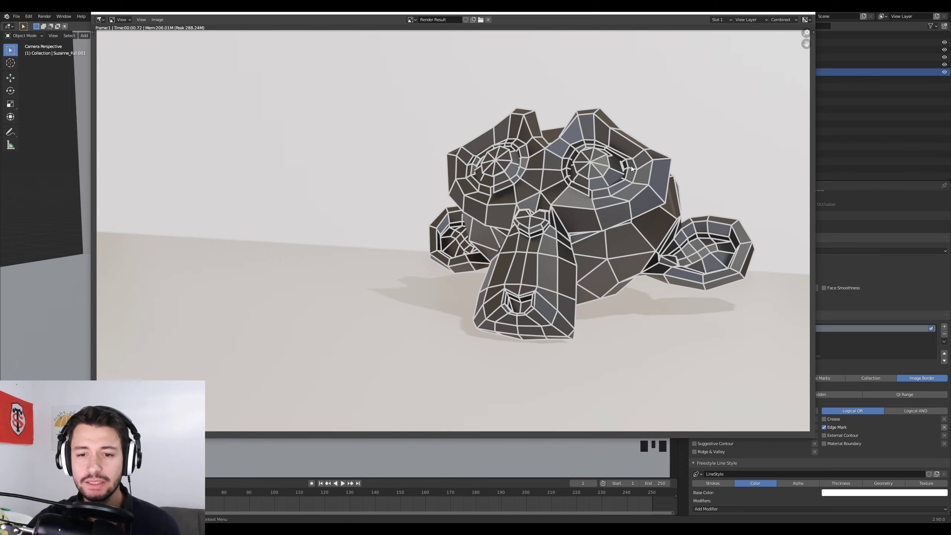
pyautogui.press('Escape')
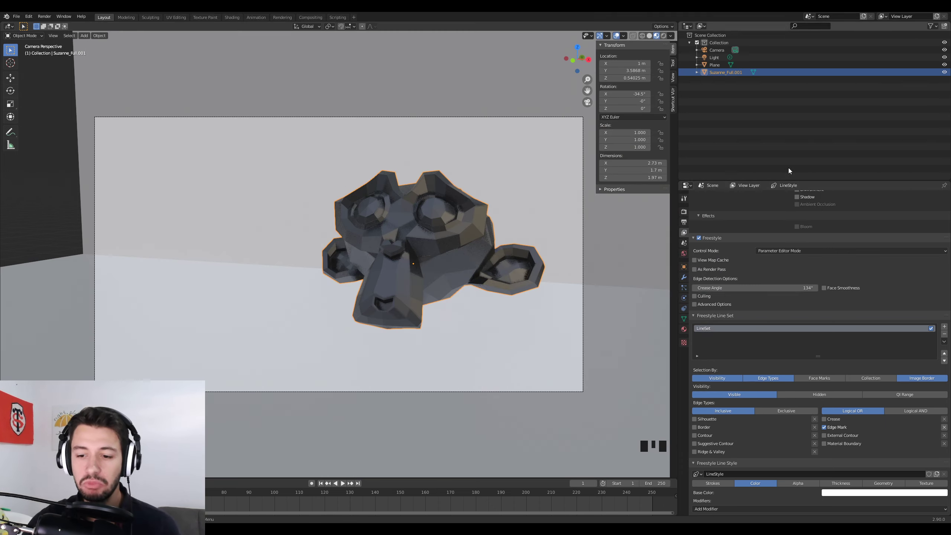
# - Set the Freestyle line style's base thickness to 0.5 and test the render
pyautogui.click(840, 485)
pyautogui.scroll(-5, 752, 437)
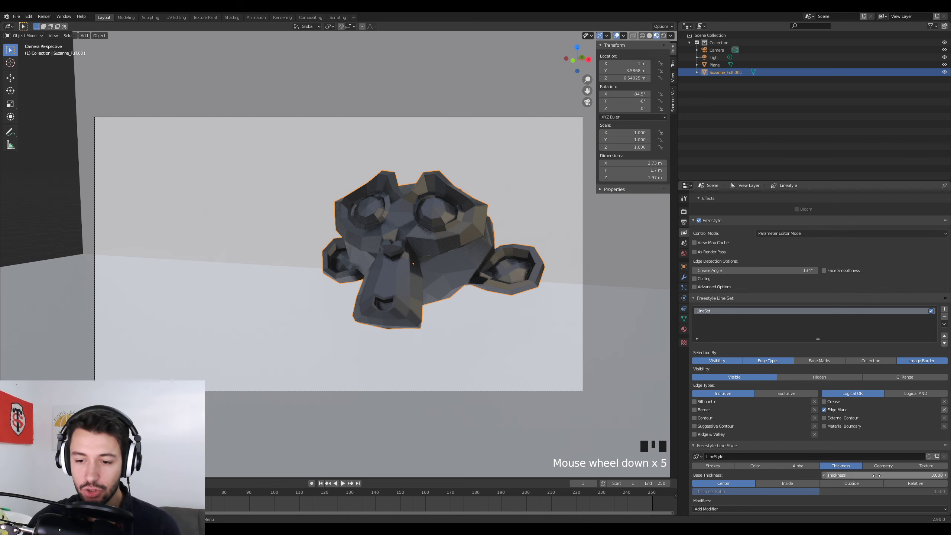
pyautogui.click(865, 476)
pyautogui.write('0.5')
pyautogui.press('Return')
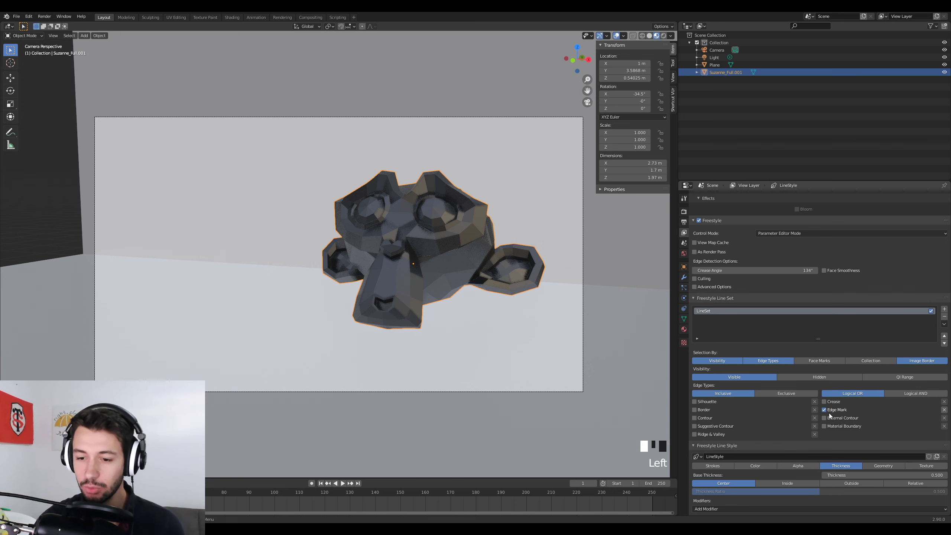
pyautogui.press('F12')
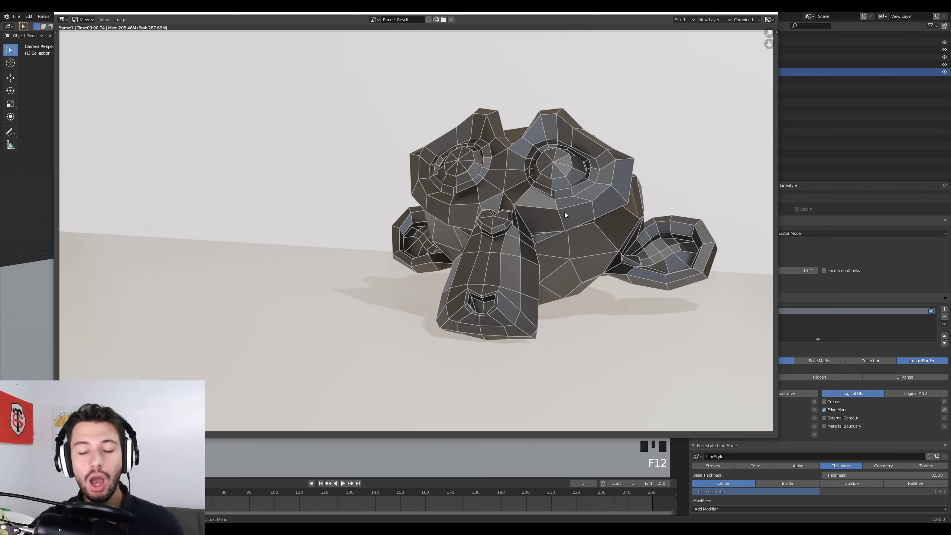
pyautogui.click(773, 13)
# - Duplicate the monkey head about 3 m along the negative X axis and rotate the copy 30° around Z
pyautogui.hotkey('shift', 'd')
pyautogui.press('y')
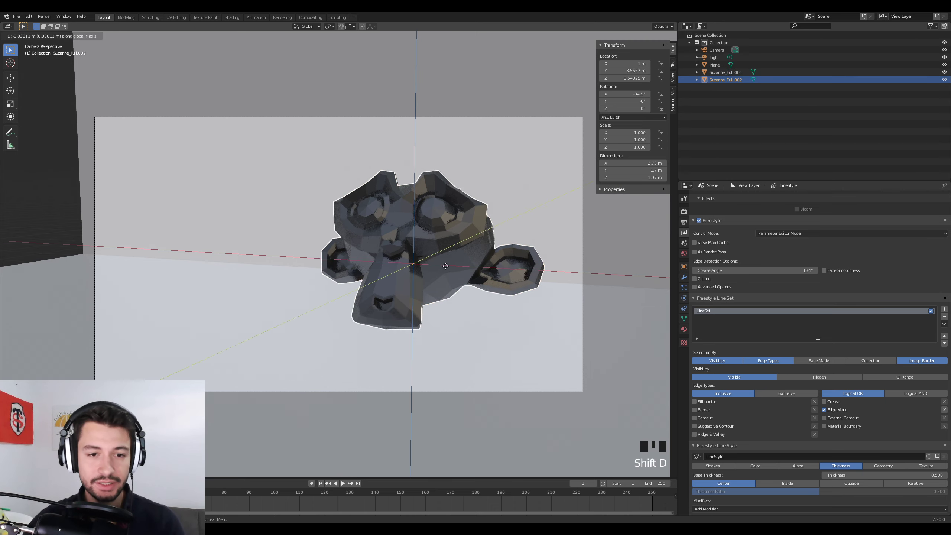
pyautogui.moveTo(446, 266); pyautogui.dragTo(400, 265, button='middle')
pyautogui.click(222, 265)
pyautogui.write('rz')
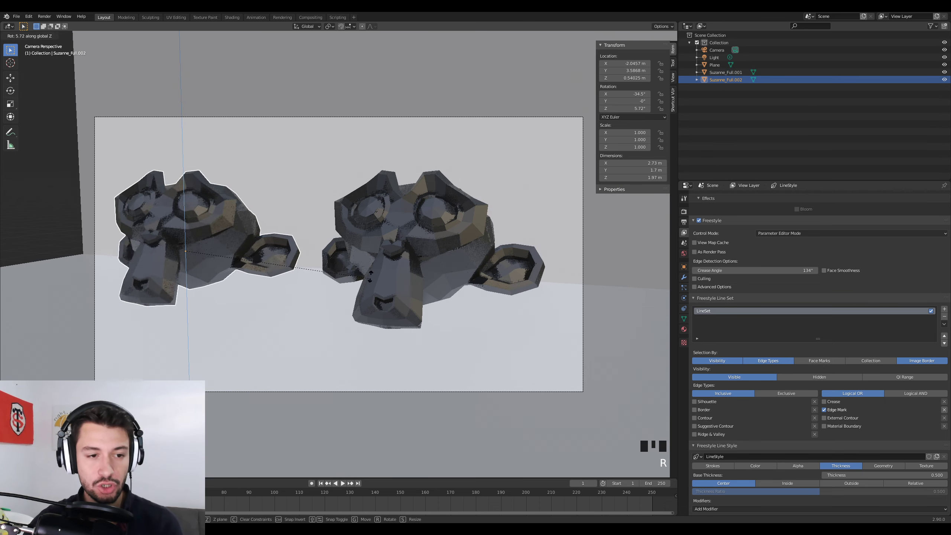
pyautogui.write('30')
pyautogui.press('Return')
# - Add a Subdivision Surface modifier to the duplicated monkey head
pyautogui.click(684, 277)
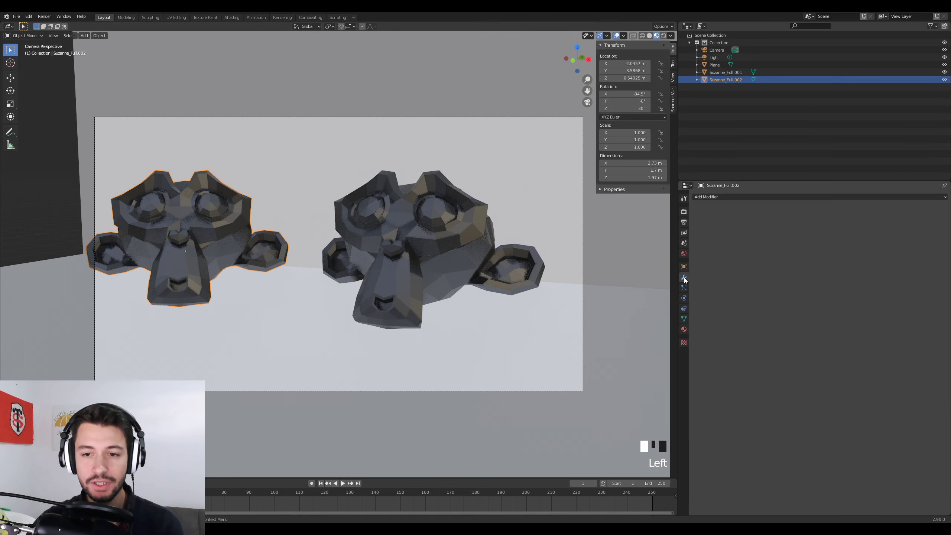
pyautogui.click(739, 198)
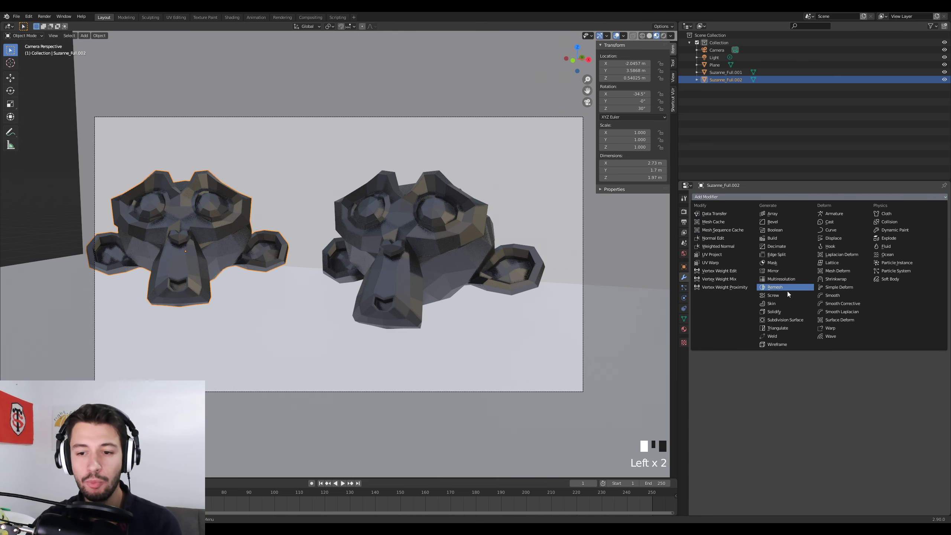
pyautogui.click(784, 320)
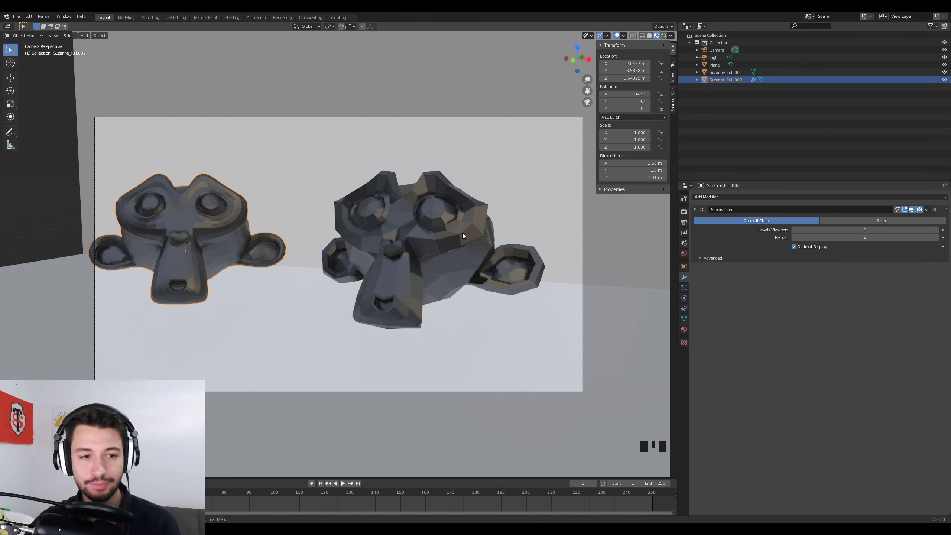
# - Shade the duplicated monkey head smooth and test the render with both heads in the scene
pyautogui.rightClick(221, 217)
pyautogui.click(221, 220)
pyautogui.keyDown('shift'); pyautogui.moveTo(221, 220); pyautogui.dragTo(297, 260, button='middle'); pyautogui.keyUp('shift')
pyautogui.press('F12')
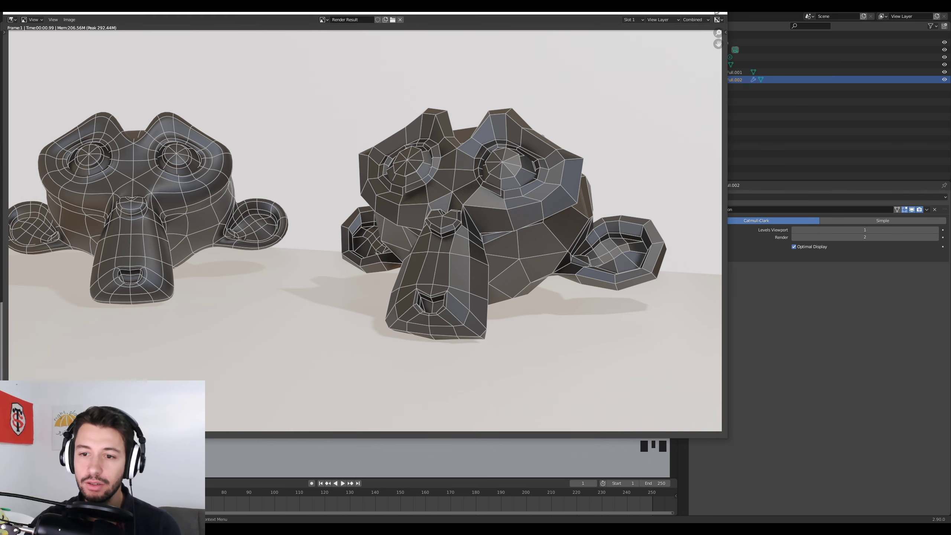
pyautogui.press('Escape')
# - Apply the Subdivision modifier on the duplicated monkey head and enter Edit Mode to inspect its edges
pyautogui.scroll(1, 303, 287)
pyautogui.scroll(-3, 294, 271)
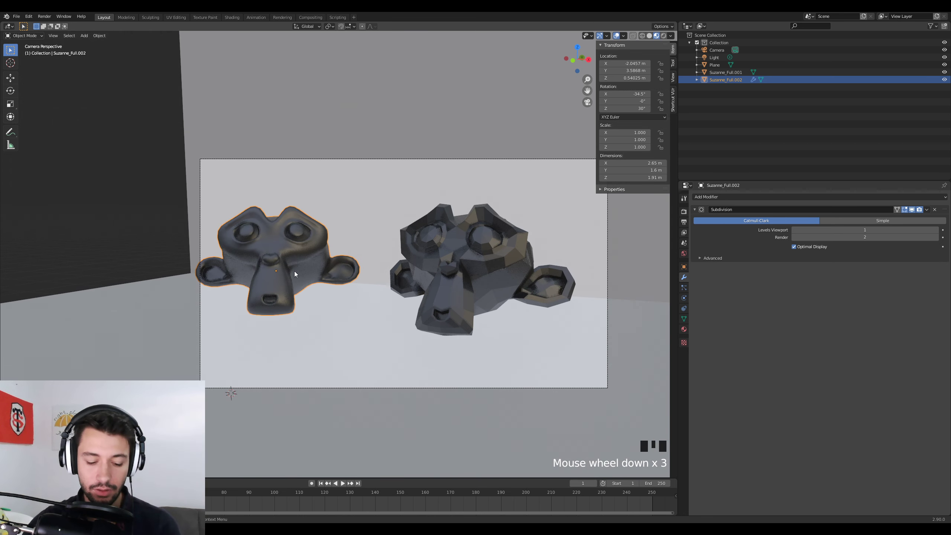
pyautogui.scroll(2, 330, 285)
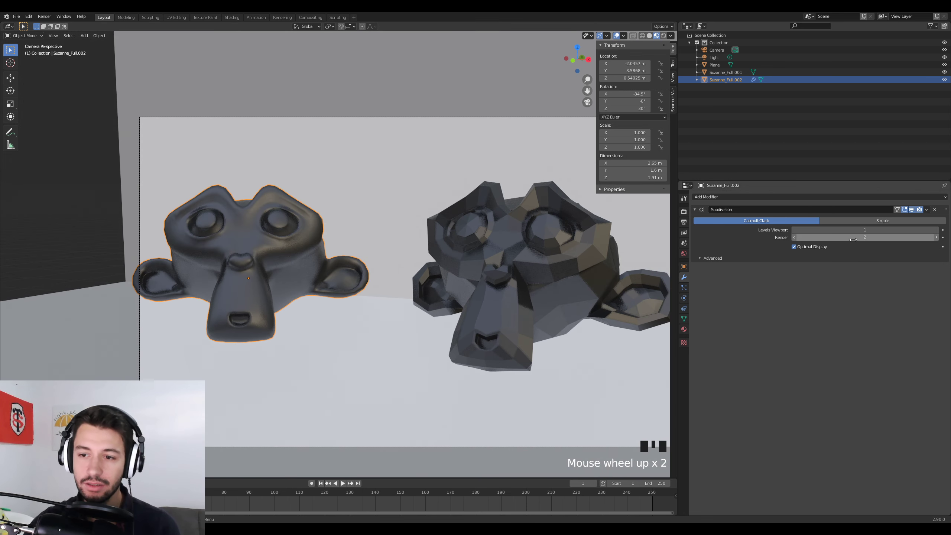
pyautogui.click(927, 209)
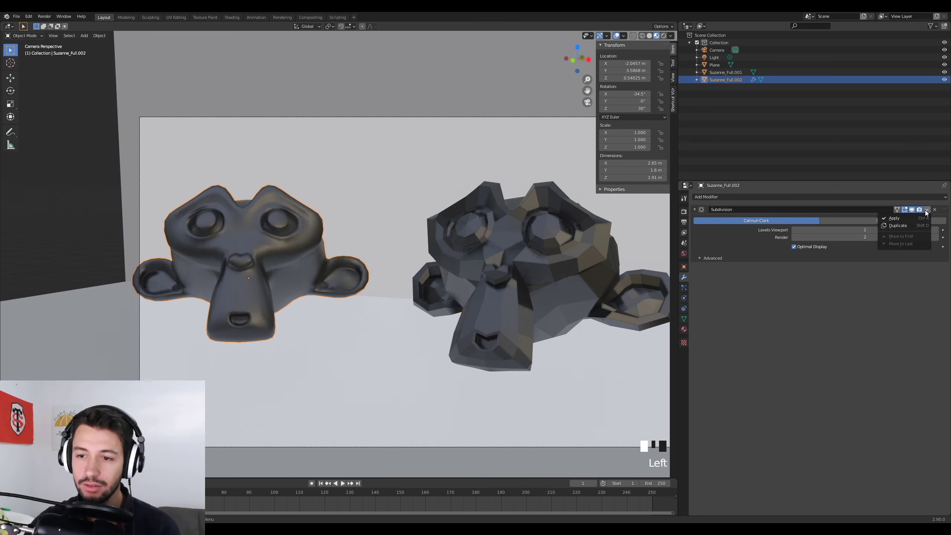
pyautogui.click(903, 217)
pyautogui.press('Tab')
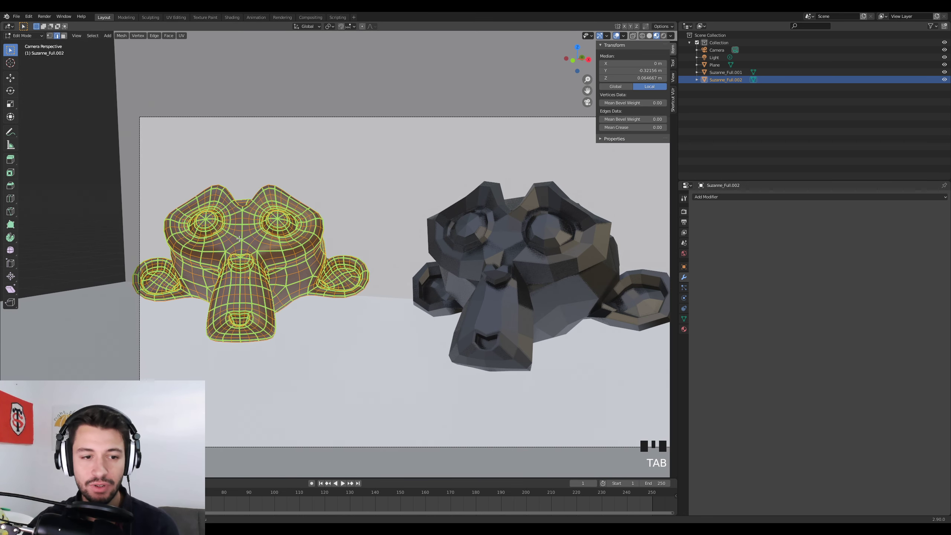
# - Inspect the duplicated monkey head's edges, then undo applying its Subdivision modifier
pyautogui.scroll(2, 349, 241)
pyautogui.keyDown('shift'); pyautogui.moveTo(246, 269); pyautogui.dragTo(297, 275, button='middle'); pyautogui.keyUp('shift')
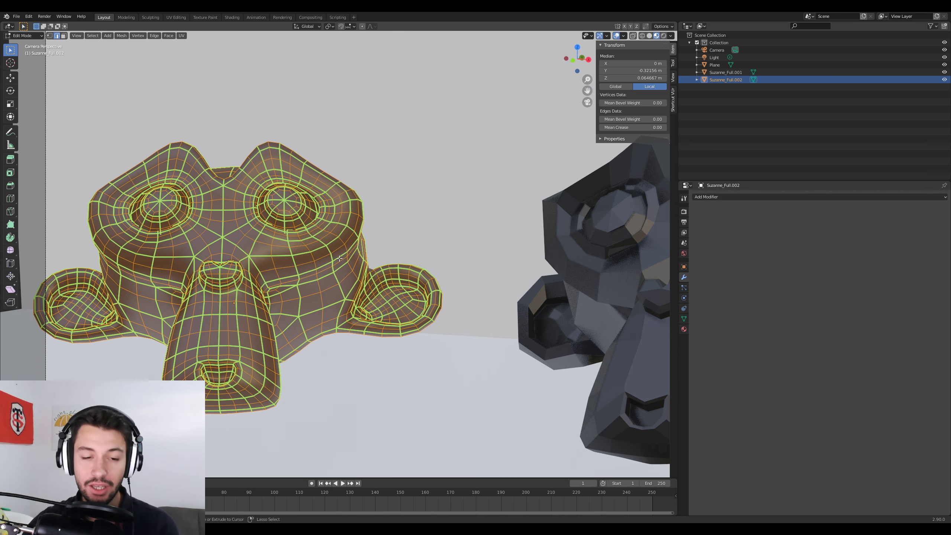
pyautogui.hotkey('ctrl', 'z')
pyautogui.hotkey('ctrl', 'z')
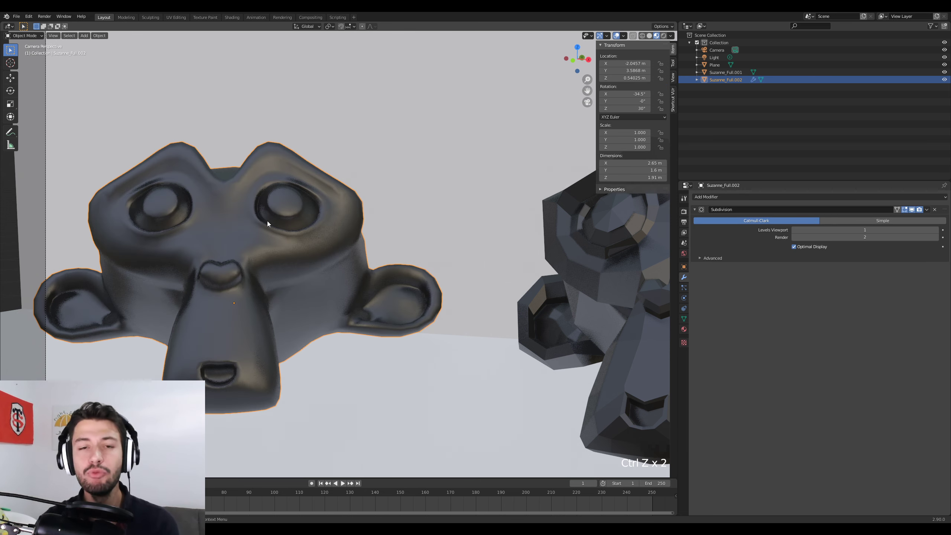
# - Render both monkey heads to compare their wireframe lines, then close the render
pyautogui.scroll(-3, 268, 221)
pyautogui.keyDown('shift'); pyautogui.moveTo(324, 220); pyautogui.dragTo(222, 226, button='middle'); pyautogui.keyUp('shift')
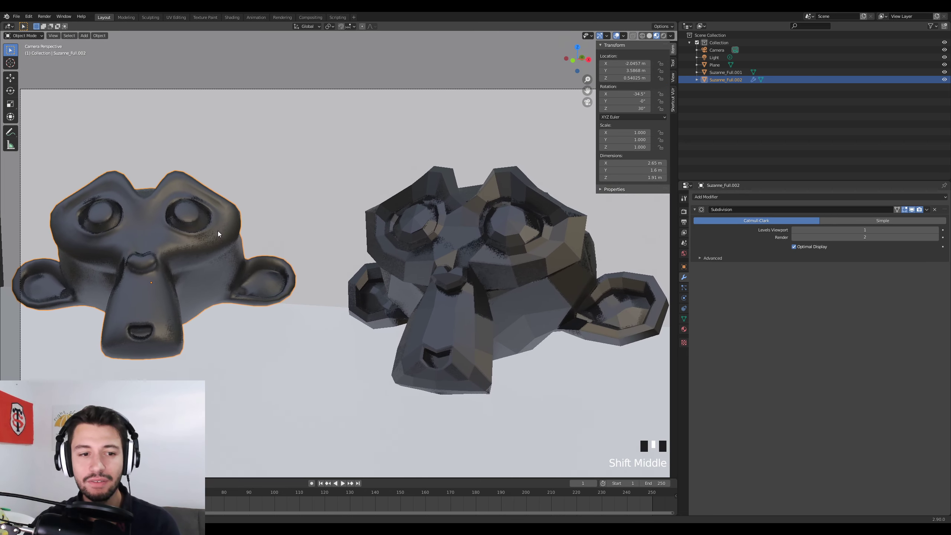
pyautogui.press('F12')
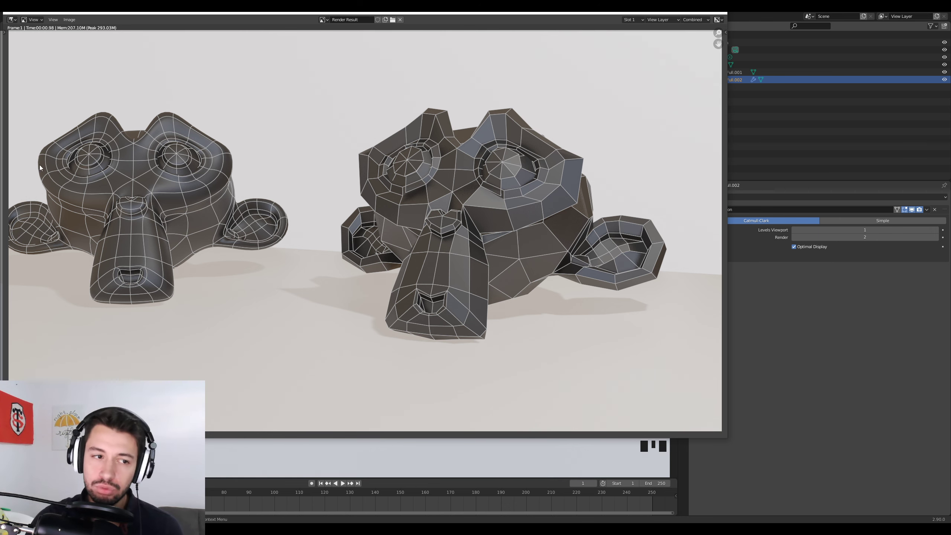
pyautogui.click(719, 15)
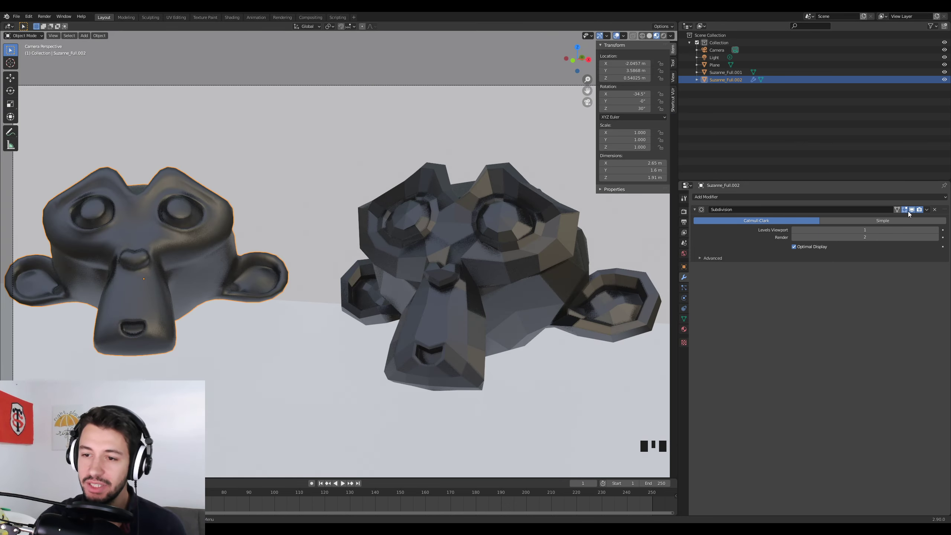
# - Apply the Subdivision modifier on the smooth monkey head and mark its selected edges as Freestyle edges
pyautogui.click(927, 210)
pyautogui.click(918, 218)
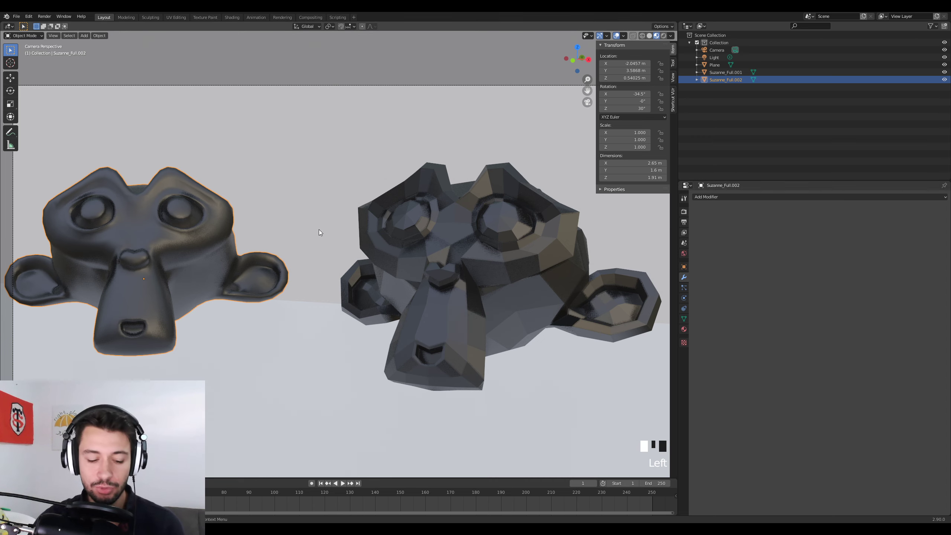
pyautogui.press('Tab')
pyautogui.rightClick(188, 232)
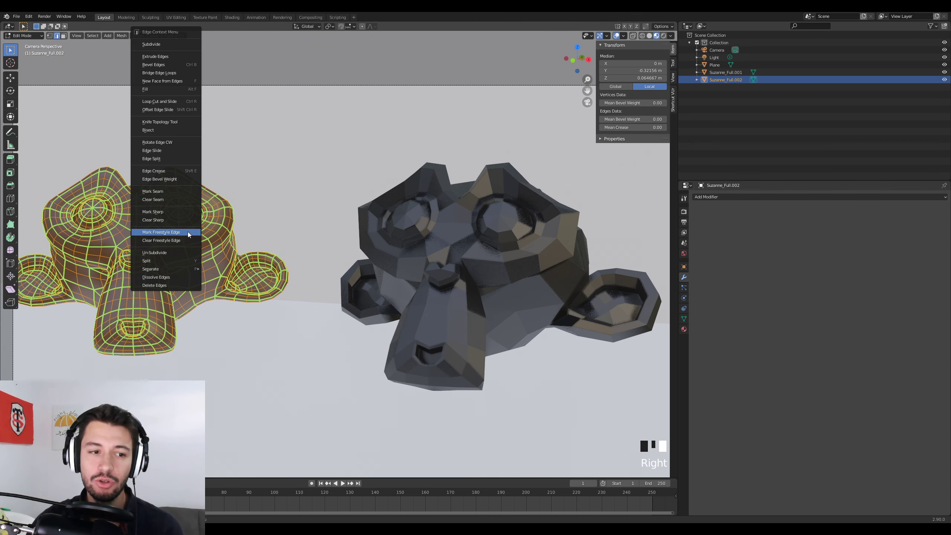
pyautogui.click(188, 233)
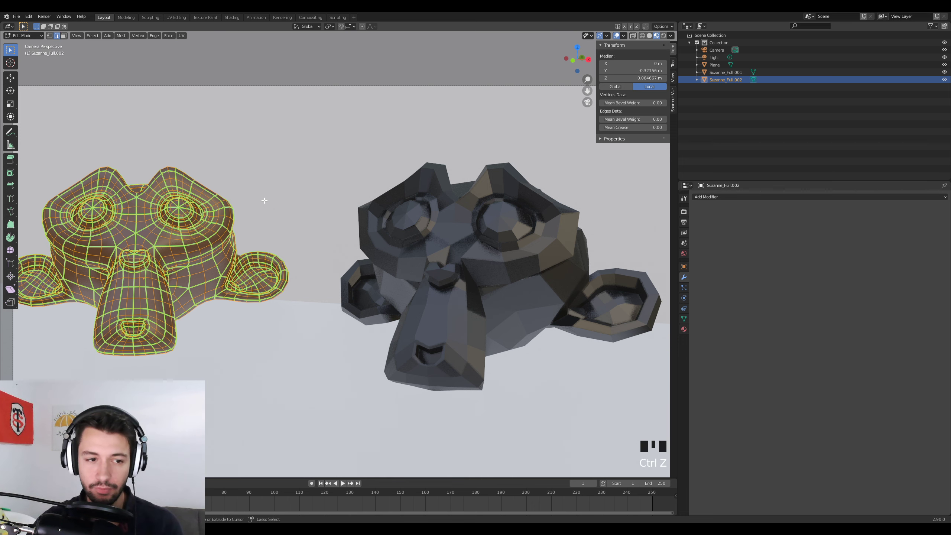
# - Undo the Freestyle edge marking and the applied Subdivision modifier on the smooth monkey head
pyautogui.press('Tab')
pyautogui.hotkey('ctrl', 'z')
pyautogui.hotkey('ctrl', 'z')
pyautogui.hotkey('ctrl', 'z')
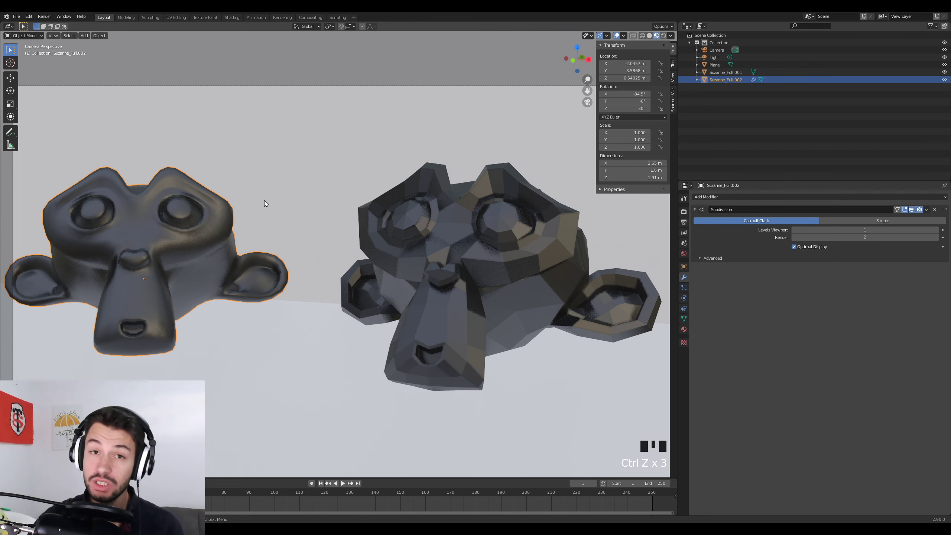
# - Move the faceted monkey head about 1.5 m along the negative X axis, close to the smooth head
pyautogui.scroll(-4, 342, 295)
pyautogui.click(522, 264)
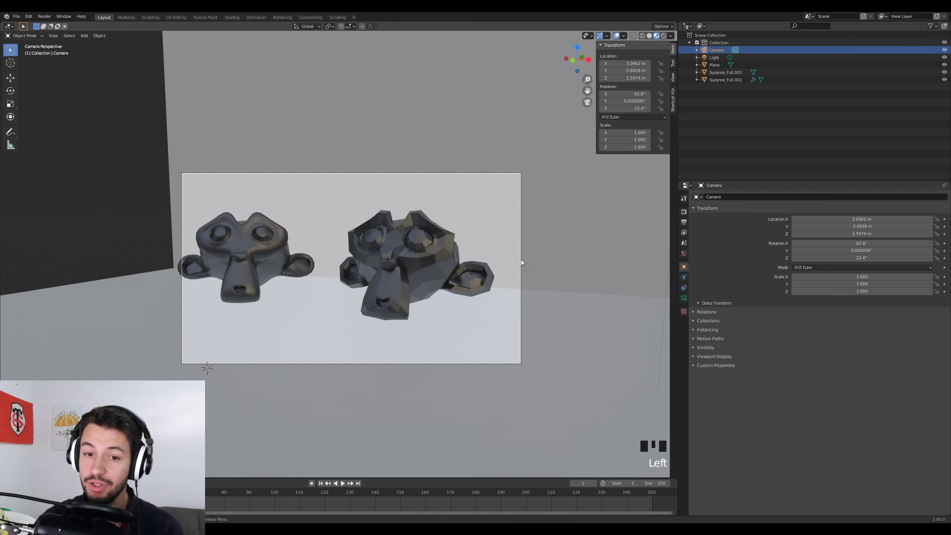
pyautogui.click(405, 265)
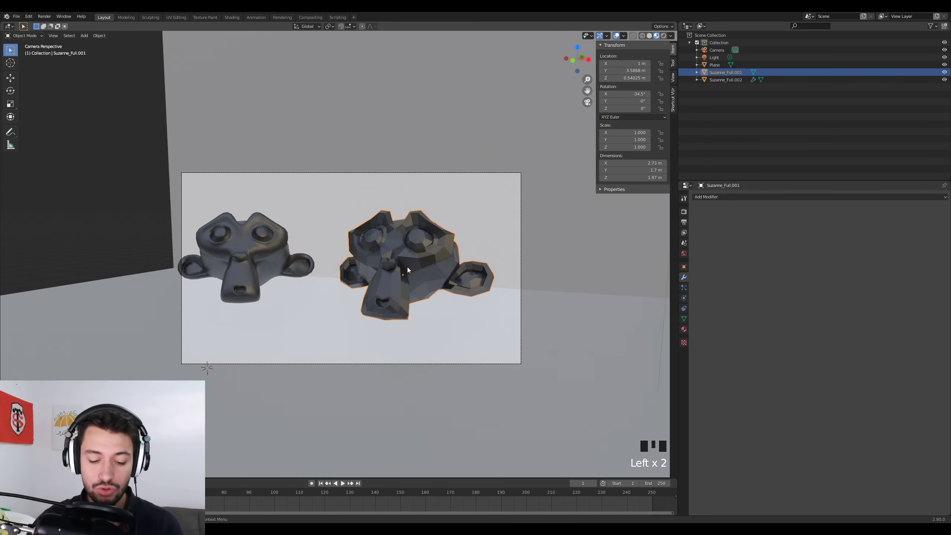
pyautogui.press('g')
pyautogui.press('x')
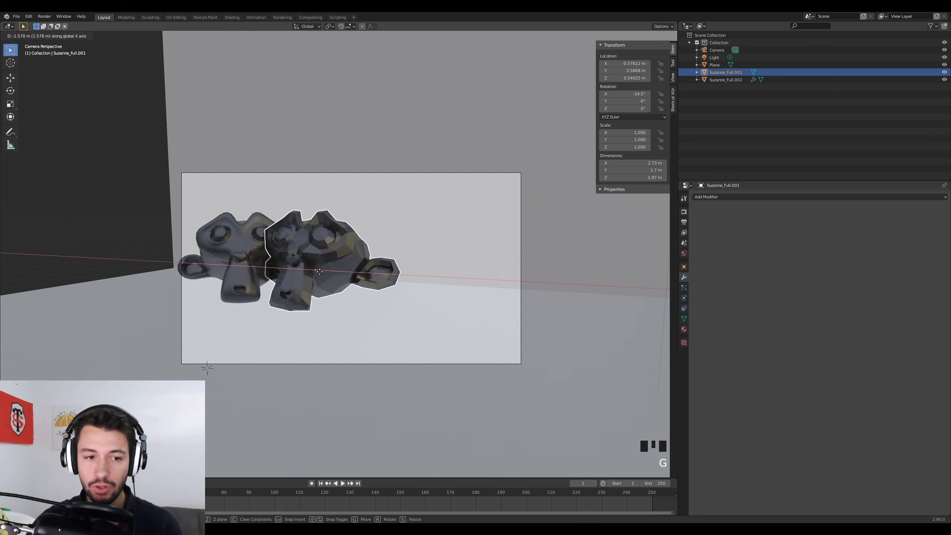
pyautogui.click(320, 270)
# - Duplicate the faceted monkey head, place the copy at about X 1.46 m and rotate it about 18° around Z
pyautogui.click(251, 262)
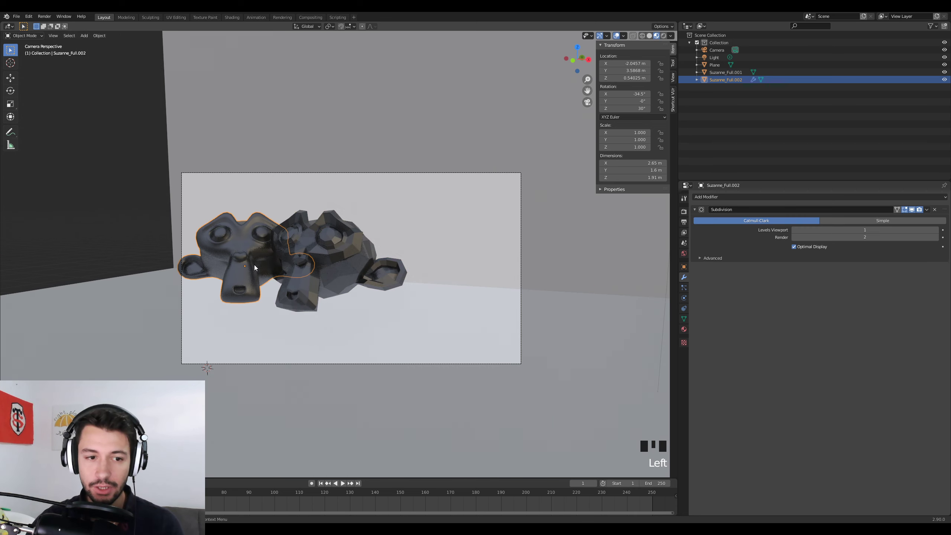
pyautogui.click(335, 269)
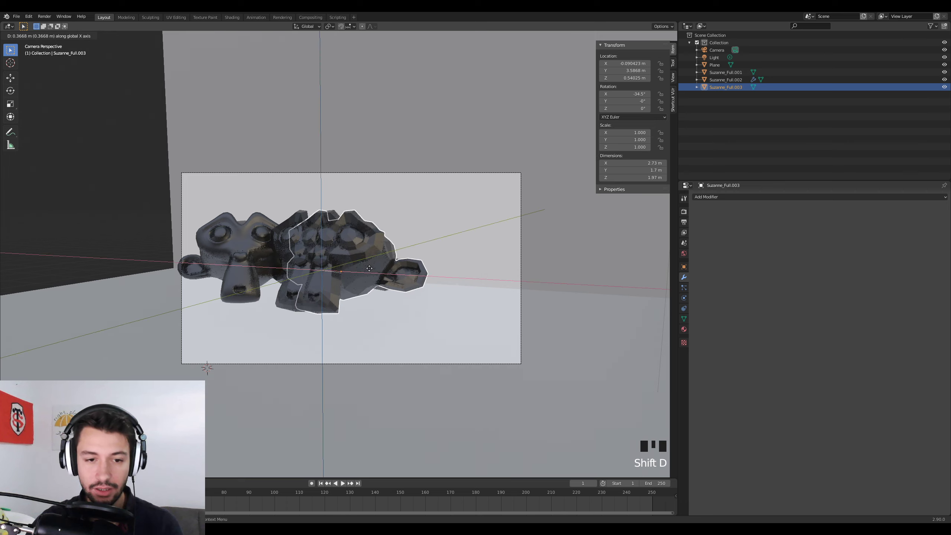
pyautogui.hotkey('shift', 'd')
pyautogui.press('x')
pyautogui.click(461, 282)
pyautogui.press('r')
pyautogui.press('z')
pyautogui.click(538, 314)
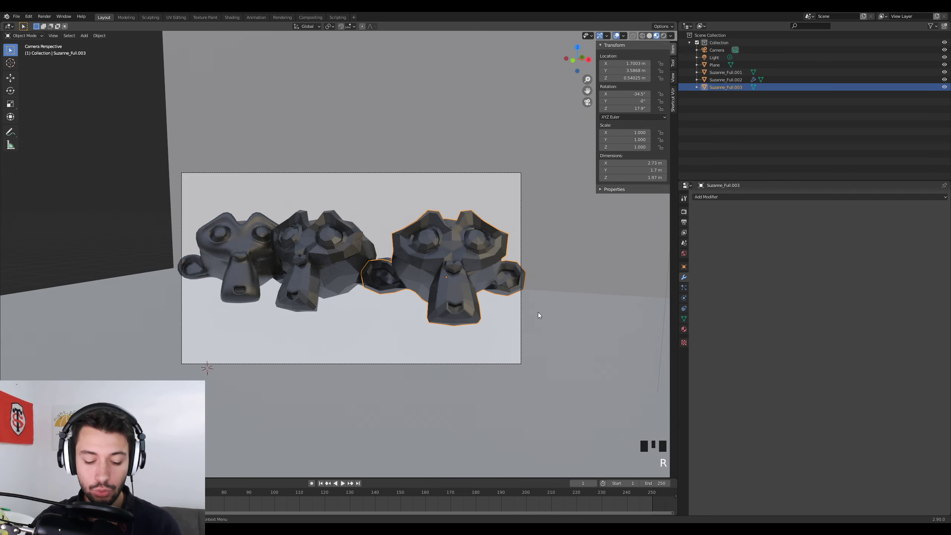
pyautogui.press('g')
pyautogui.moveTo(536, 314); pyautogui.dragTo(525, 316, button='middle')
pyautogui.click(523, 318)
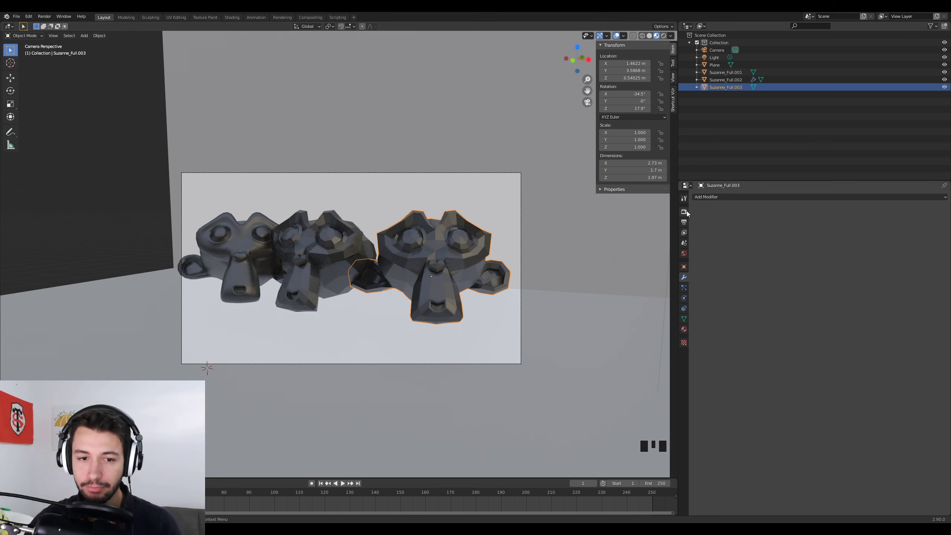
# - Clear the Freestyle edge marks on the new faceted copy and test the render with all three heads
pyautogui.press('Tab')
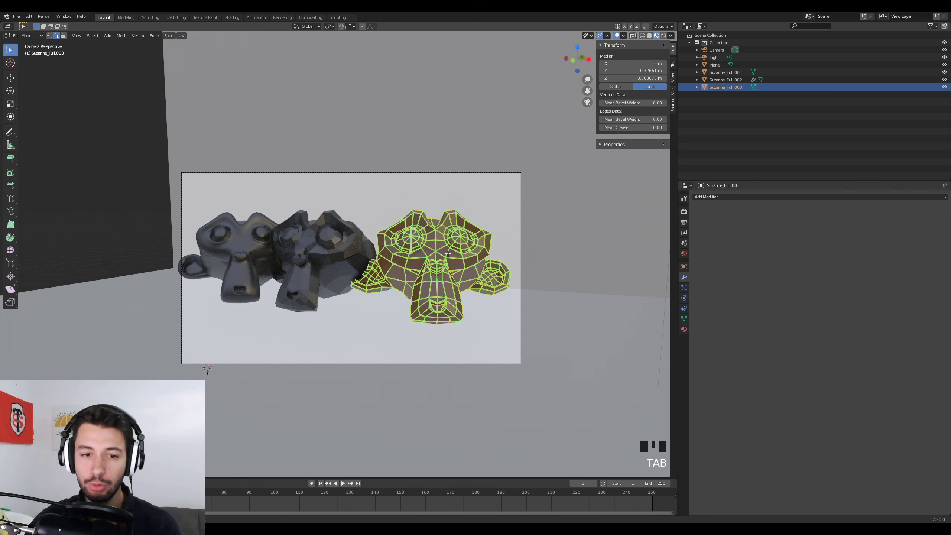
pyautogui.rightClick(433, 253)
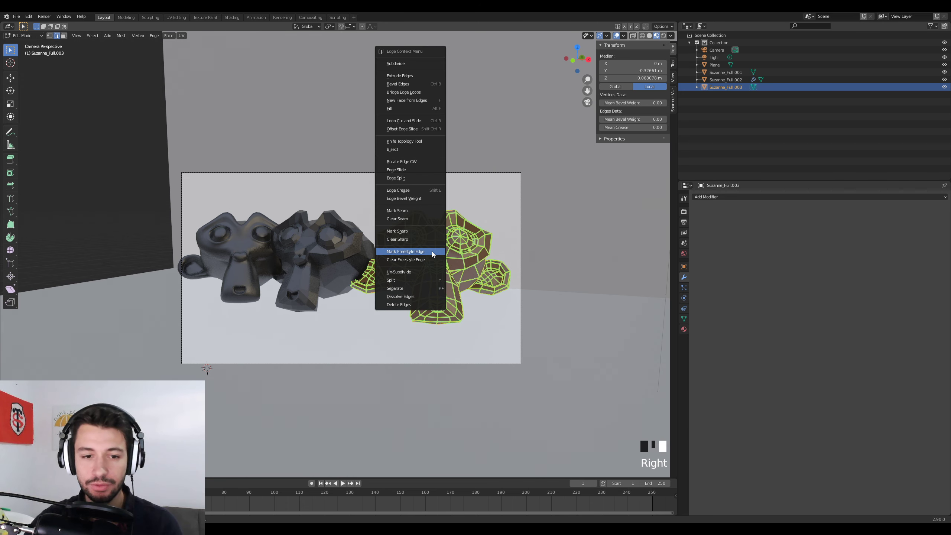
pyautogui.click(426, 260)
pyautogui.press('Tab')
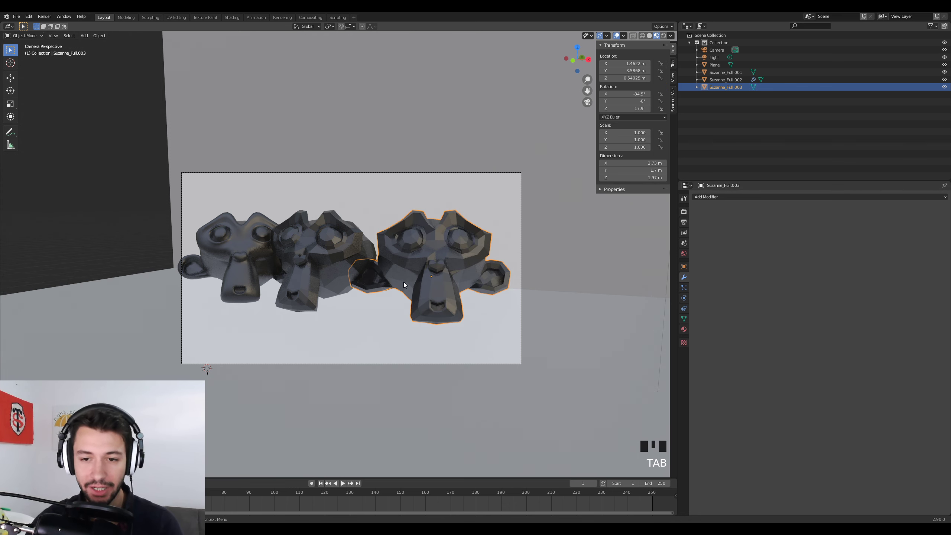
pyautogui.press('F12')
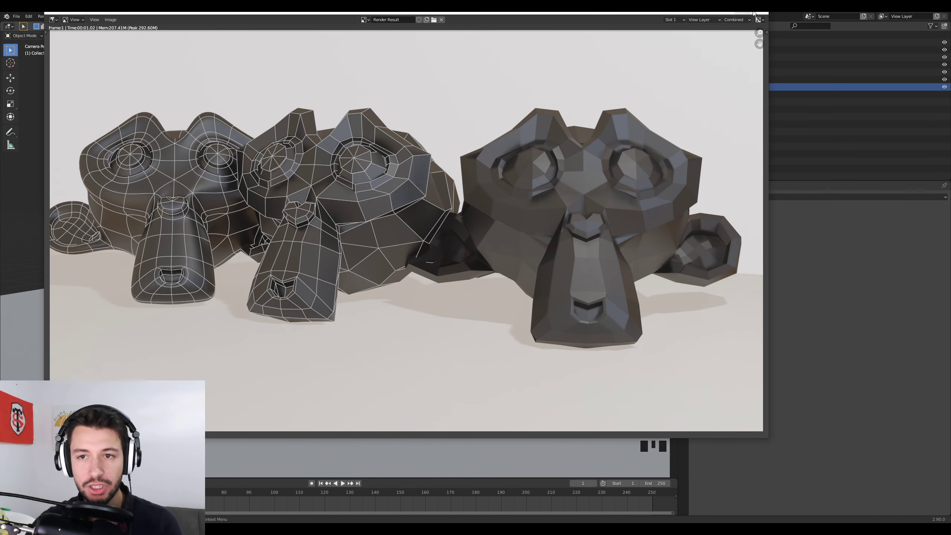
pyautogui.press('Escape')
# - Add a Wireframe modifier to the unmarked monkey head and inspect the resulting mesh up close
pyautogui.click(723, 197)
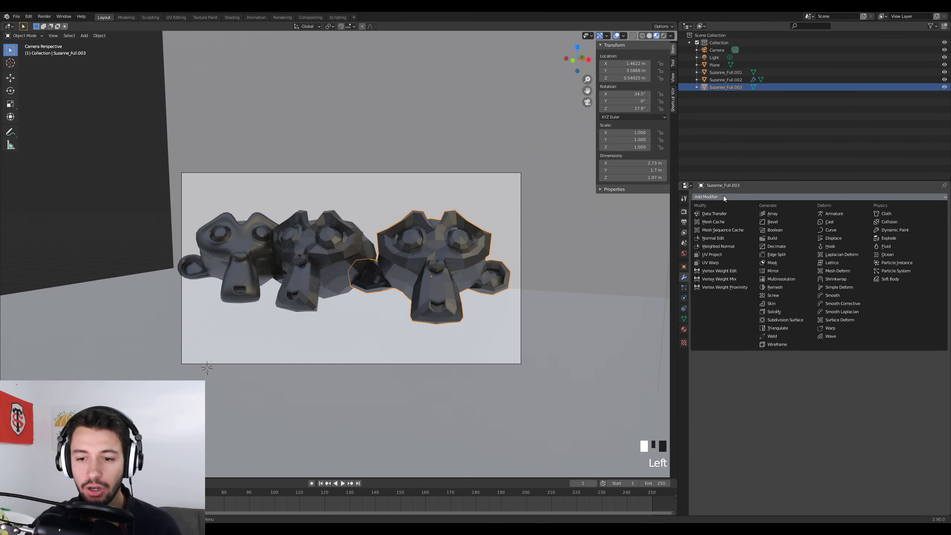
pyautogui.click(782, 347)
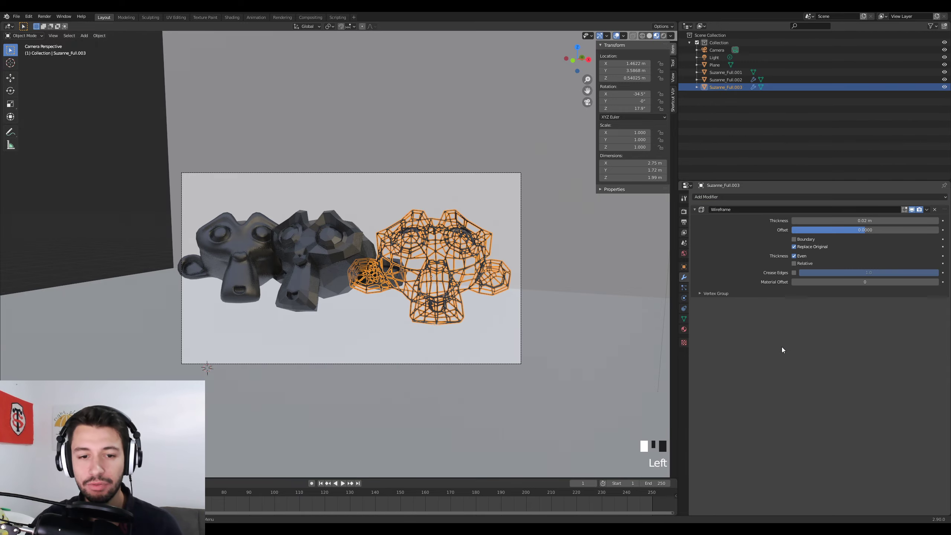
pyautogui.moveTo(501, 269); pyautogui.dragTo(494, 293, button='middle')
pyautogui.scroll(2, 441, 289)
pyautogui.moveTo(494, 293); pyautogui.dragTo(432, 282, button='middle')
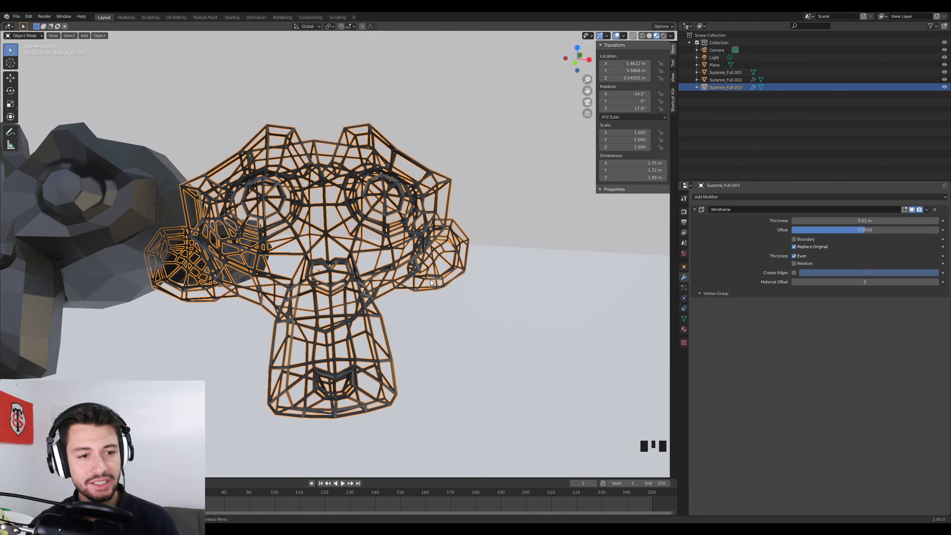
# - Duplicate the wireframe monkey head in place and remove the Wireframe modifier from the copy
pyautogui.hotkey('shift', 'd')
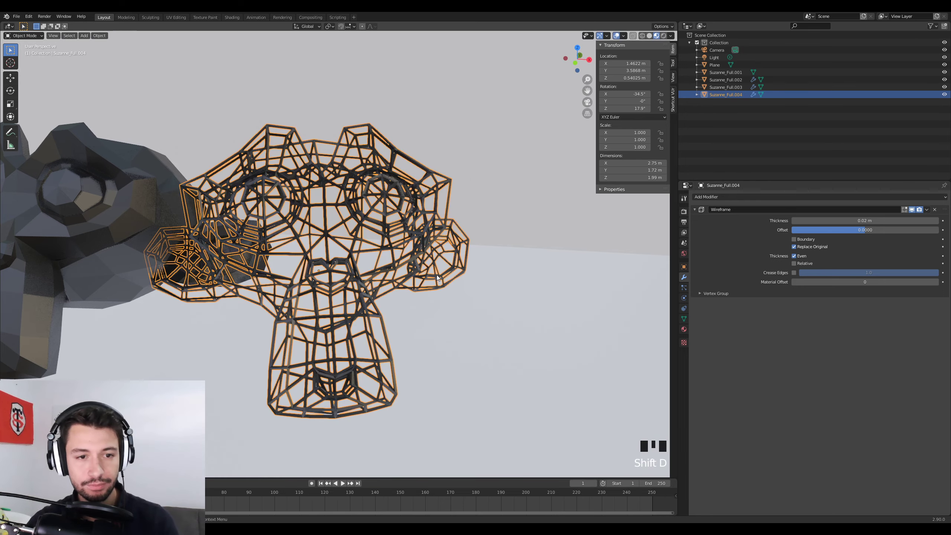
pyautogui.rightClick(431, 282)
pyautogui.click(935, 210)
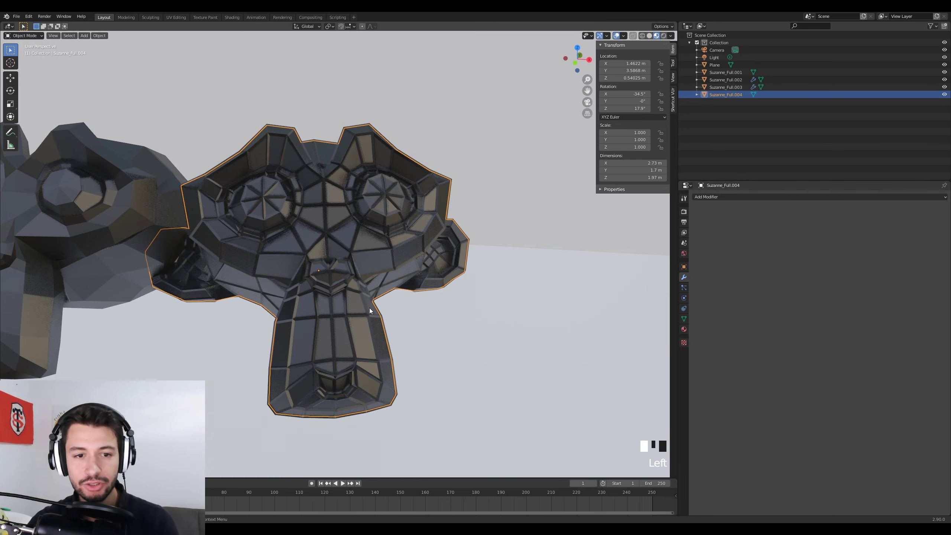
# - Select the monkey head that carries the Wireframe modifier and delete it, keeping the solid copy
pyautogui.moveTo(406, 221); pyautogui.dragTo(371, 212, button='middle')
pyautogui.click(382, 196)
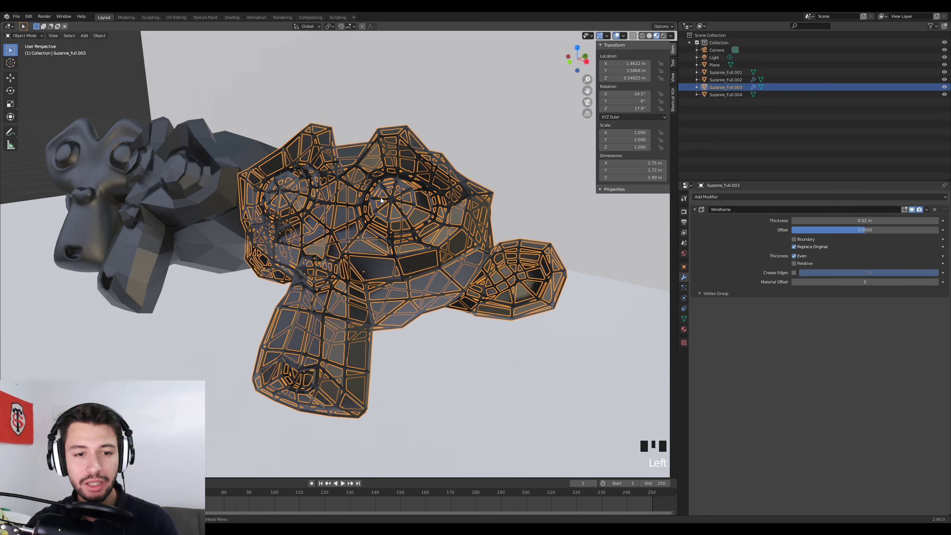
pyautogui.click(376, 204)
pyautogui.click(479, 213)
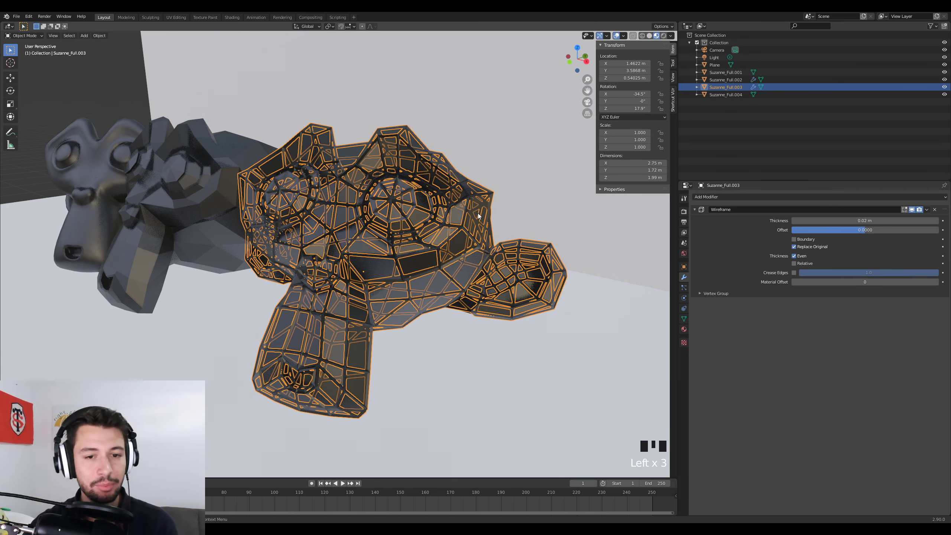
pyautogui.press('Delete')
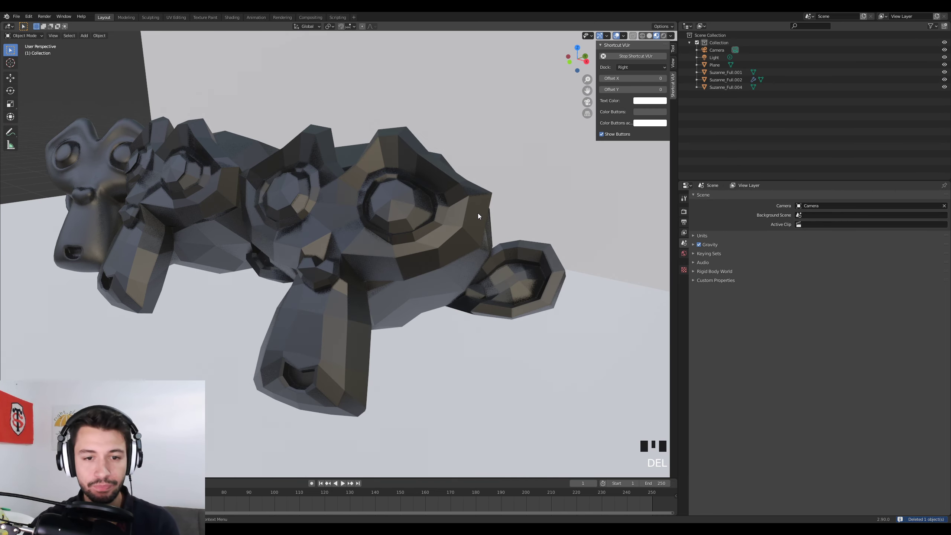
# - Add a Wireframe modifier to the remaining solid copy and turn off Replace Original
pyautogui.click(477, 213)
pyautogui.click(713, 199)
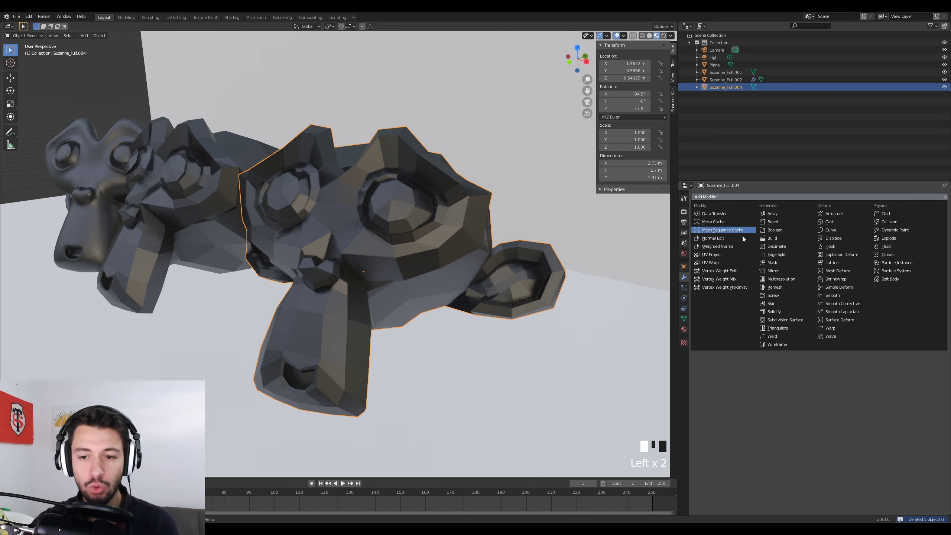
pyautogui.click(778, 344)
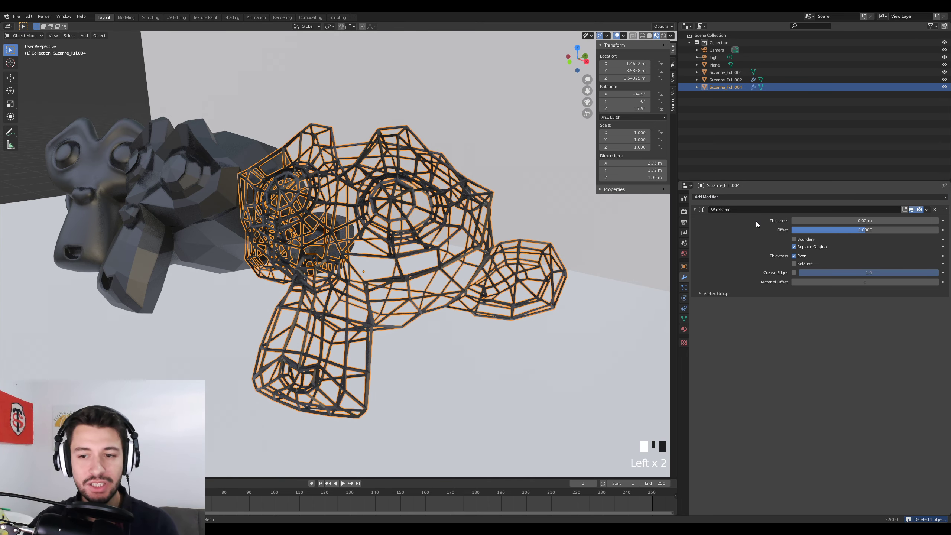
pyautogui.click(804, 247)
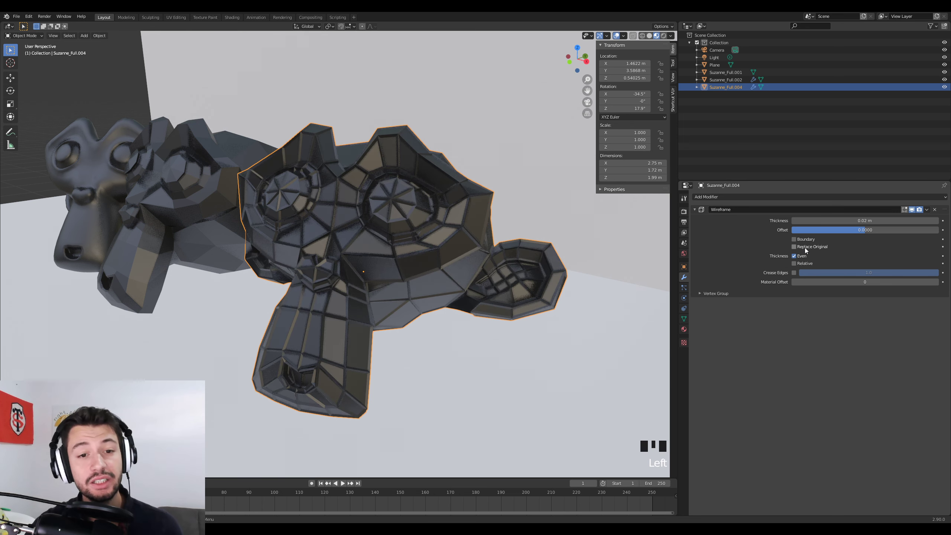
pyautogui.scroll(2, 455, 280)
pyautogui.moveTo(455, 279); pyautogui.dragTo(384, 82, button='middle')
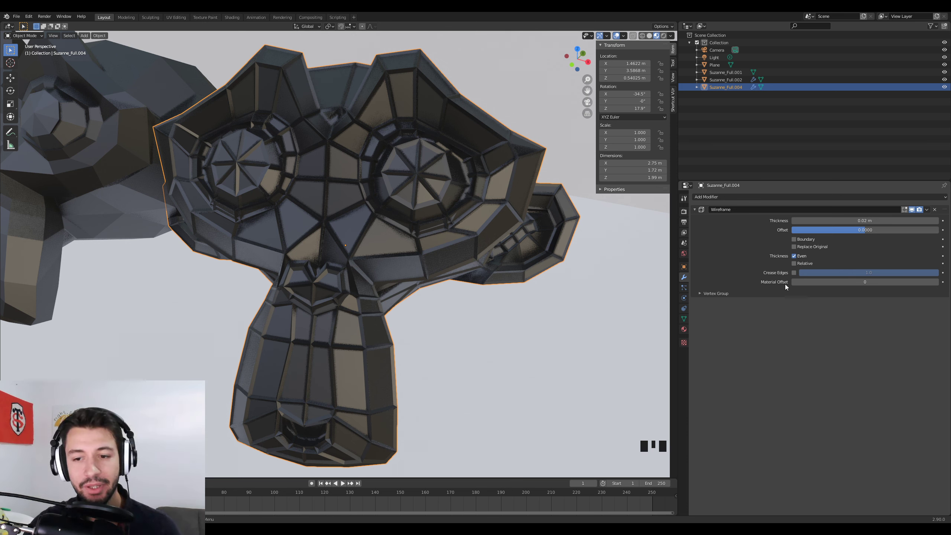
# - Set the Wireframe modifier's Material Offset to 1 and add a second material slot with a new material
pyautogui.click(937, 282)
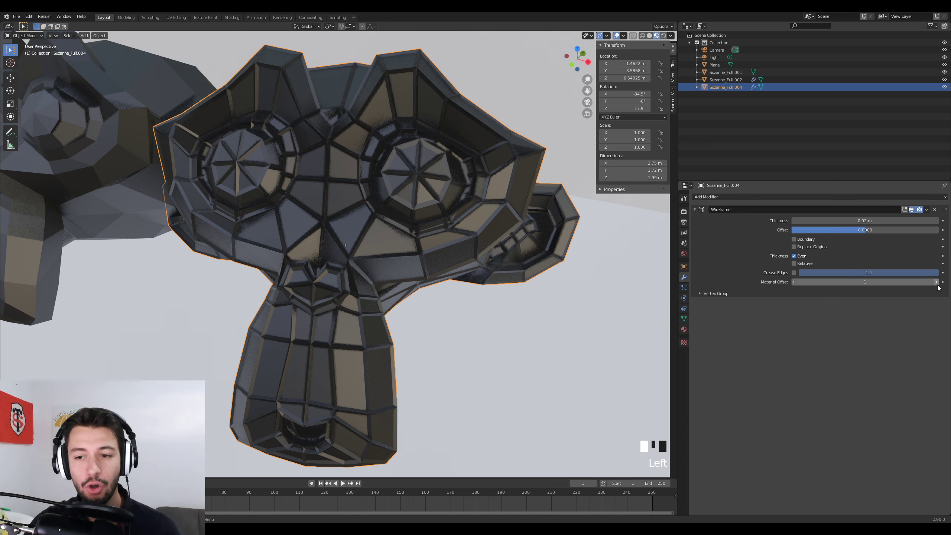
pyautogui.click(683, 330)
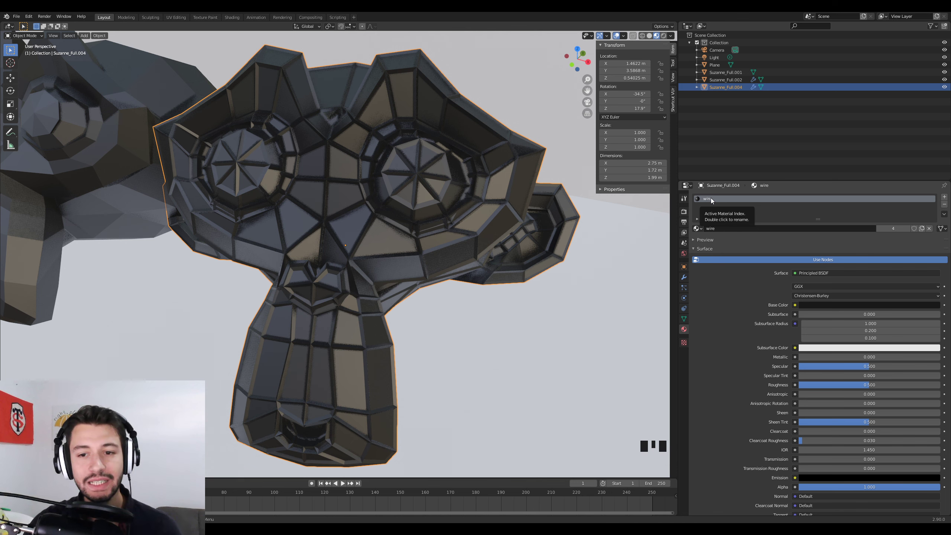
pyautogui.click(944, 196)
pyautogui.click(771, 244)
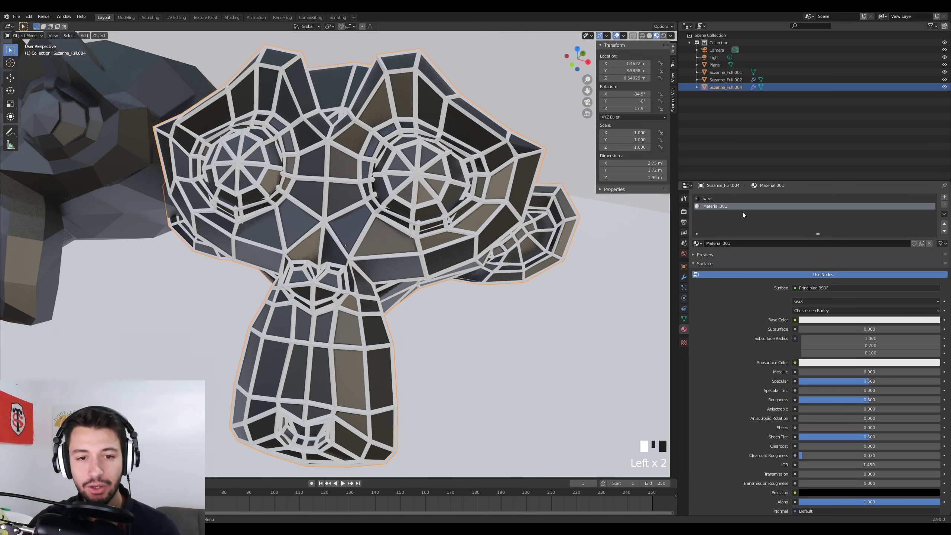
# - Set the Wireframe modifier's Thickness to 0.016 m and its Offset to about -0.90 on the selected monkey head
pyautogui.click(715, 199)
pyautogui.click(717, 205)
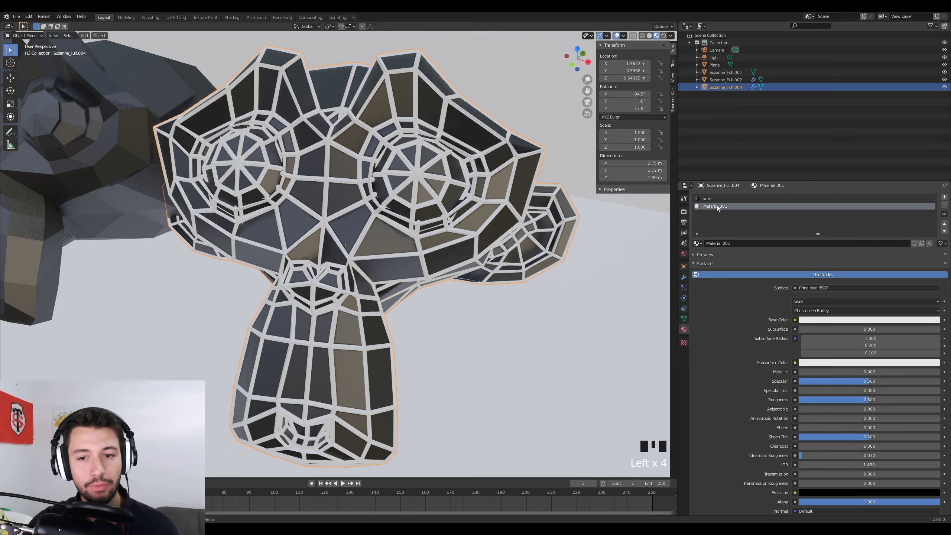
pyautogui.click(684, 277)
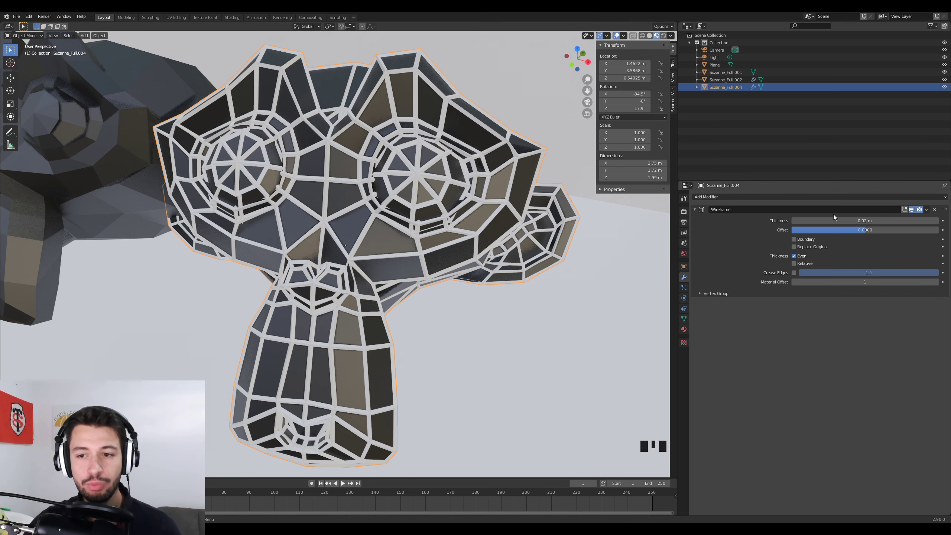
pyautogui.moveTo(865, 221); pyautogui.dragTo(796, 230)
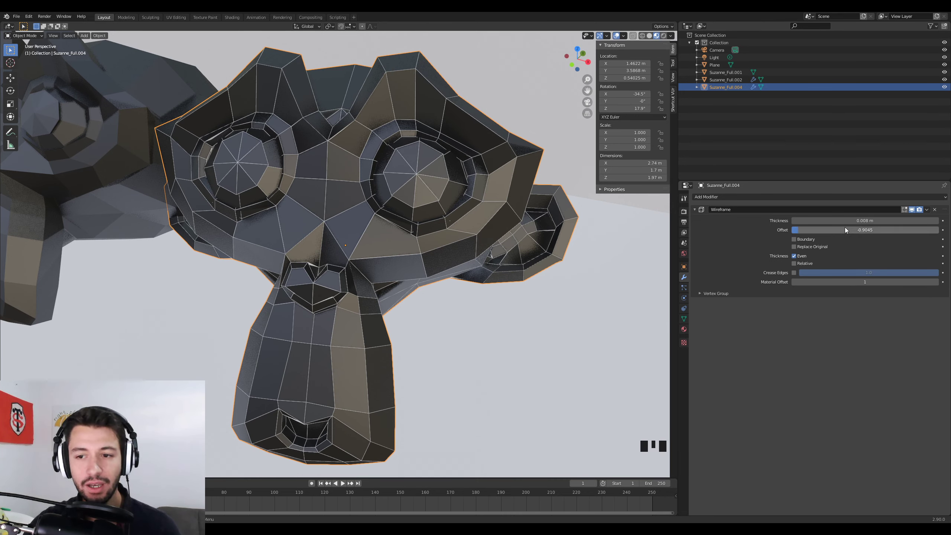
pyautogui.moveTo(845, 221)
pyautogui.mouseDown()
pyautogui.moveTo(835, 221)
pyautogui.moveTo(861, 220)
pyautogui.mouseUp()
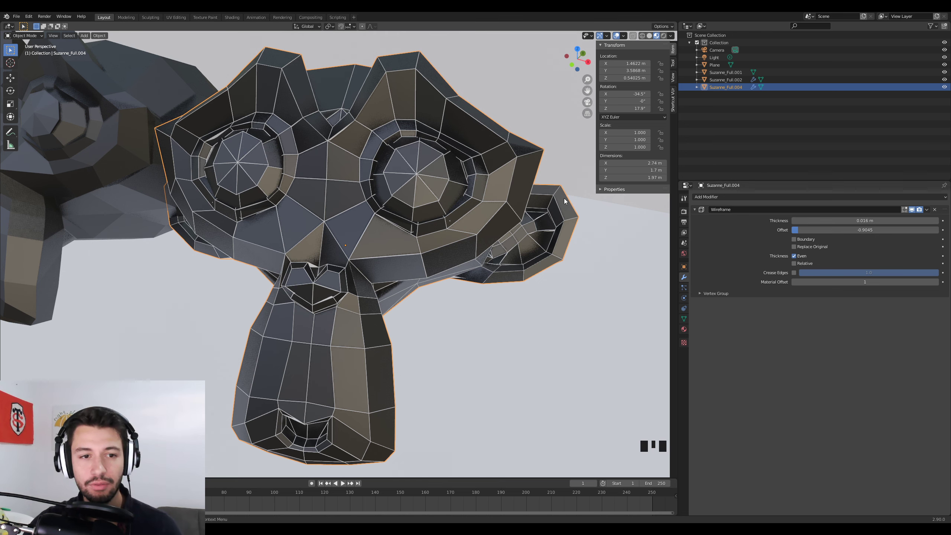
# - Try a Subdivision modifier placed above the Wireframe modifier on the selected monkey head, and remove it again
pyautogui.scroll(-3, 322, 281)
pyautogui.moveTo(355, 291); pyautogui.dragTo(125, 185, button='middle')
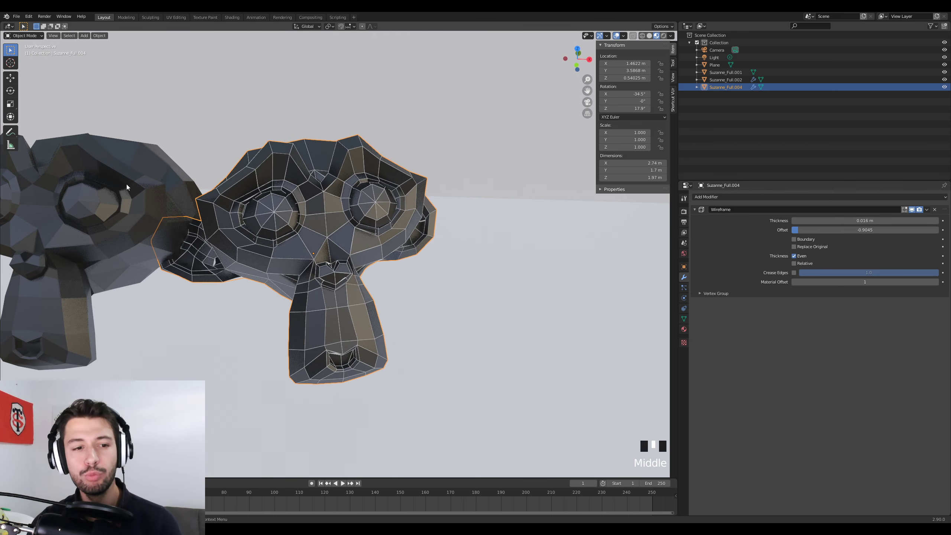
pyautogui.moveTo(385, 251); pyautogui.dragTo(428, 265, button='middle')
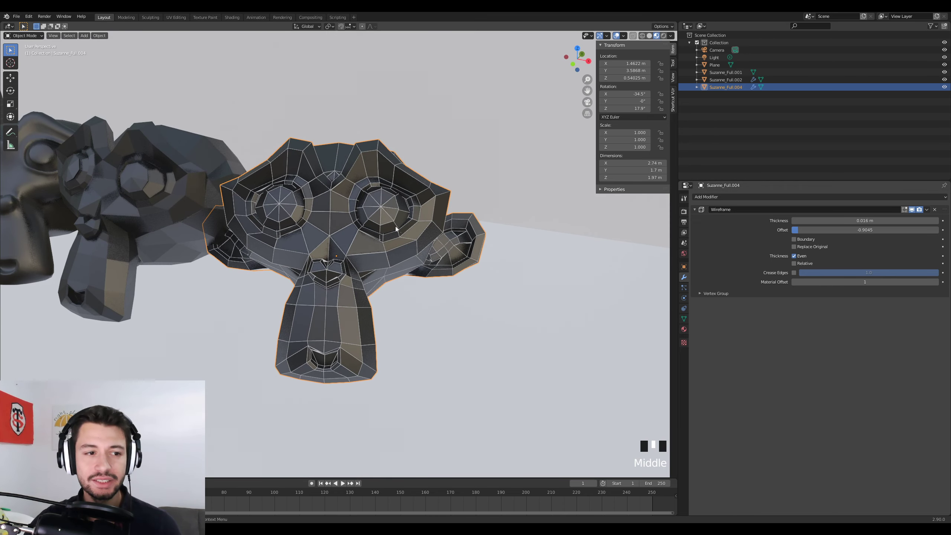
pyautogui.scroll(-2, 87, 190)
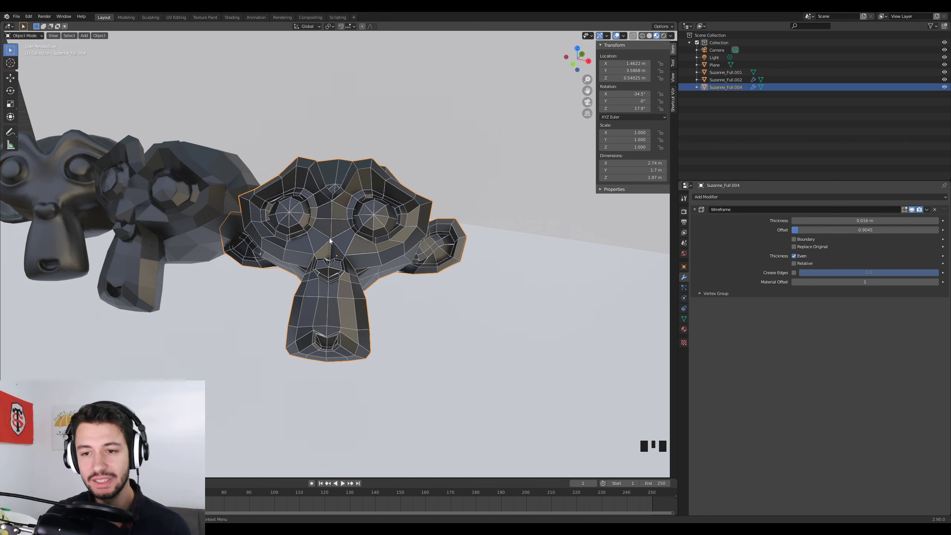
pyautogui.click(727, 197)
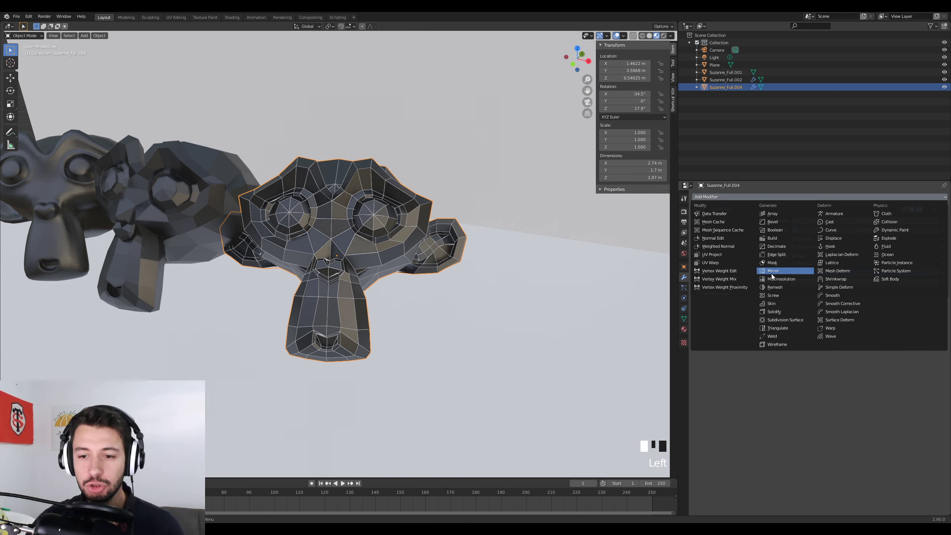
pyautogui.click(786, 320)
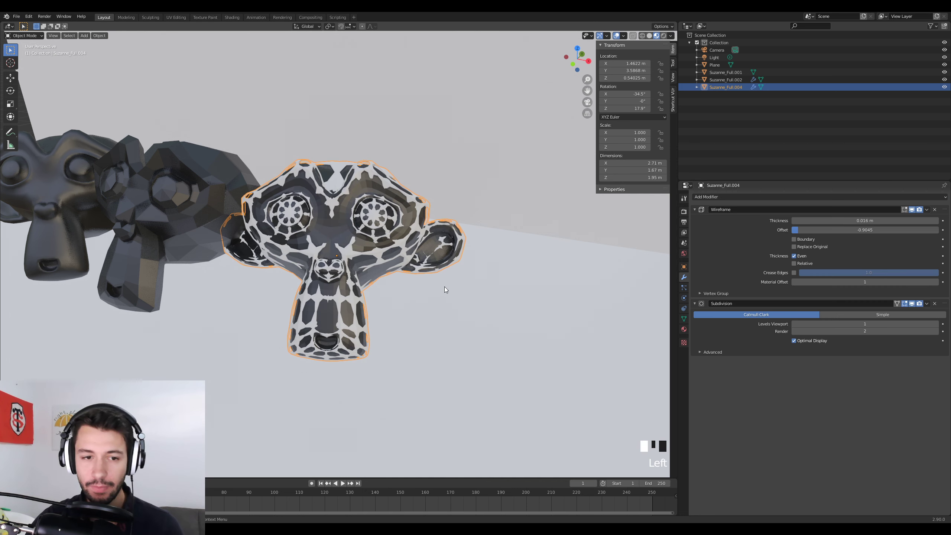
pyautogui.moveTo(945, 304); pyautogui.dragTo(942, 211)
pyautogui.scroll(3, 515, 280)
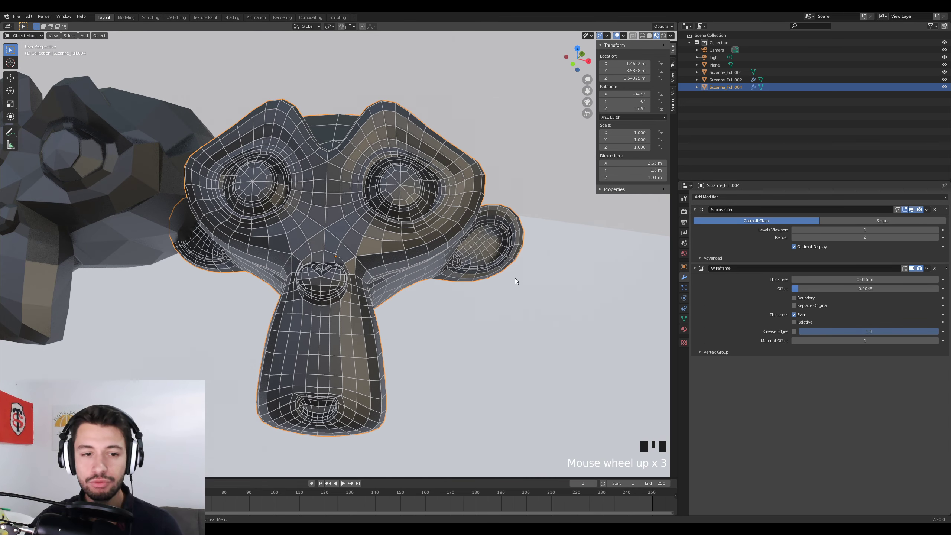
pyautogui.moveTo(452, 291); pyautogui.dragTo(333, 161, button='middle')
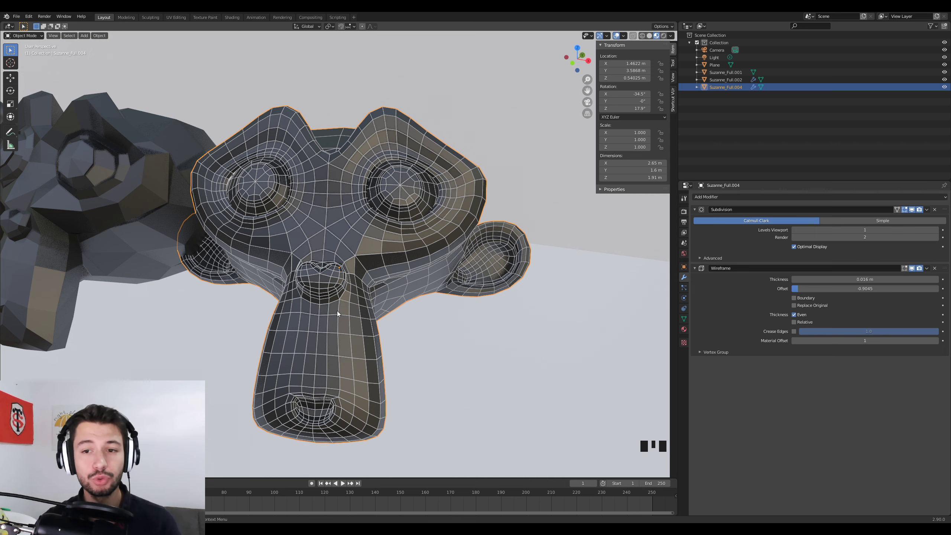
pyautogui.click(935, 210)
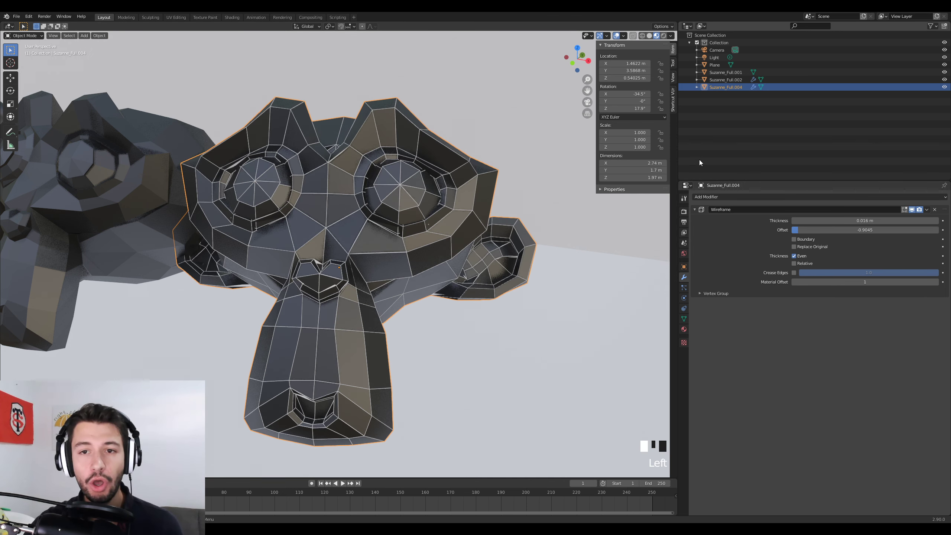
# - Enable Bloom in the Eevee render settings, and show the head's material settings in a wider Properties area
pyautogui.click(684, 211)
pyautogui.click(699, 256)
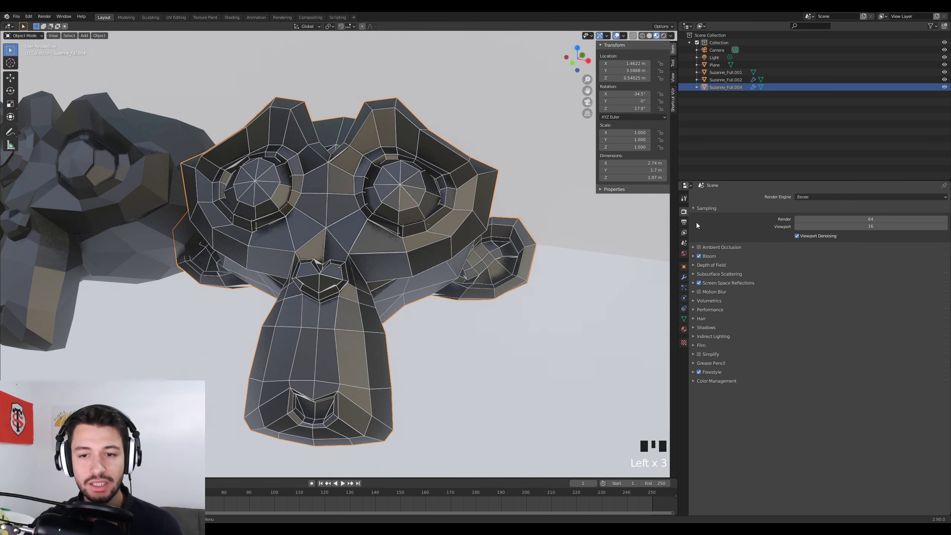
pyautogui.moveTo(678, 165); pyautogui.dragTo(571, 177)
pyautogui.click(579, 329)
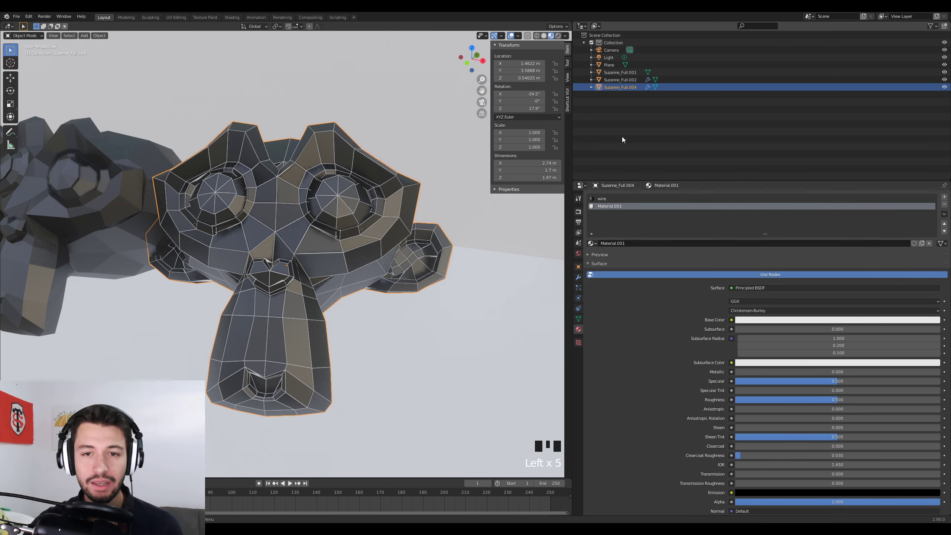
# - Replace the Outliner with a Shader Editor showing the second material's nodes, and enlarge it in width and height
pyautogui.moveTo(655, 181); pyautogui.dragTo(655, 277)
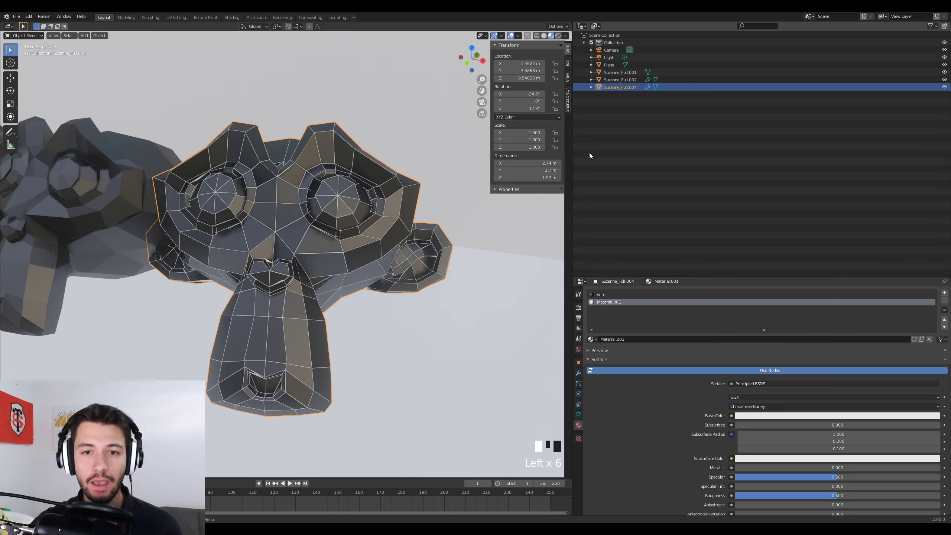
pyautogui.click(582, 26)
pyautogui.click(599, 94)
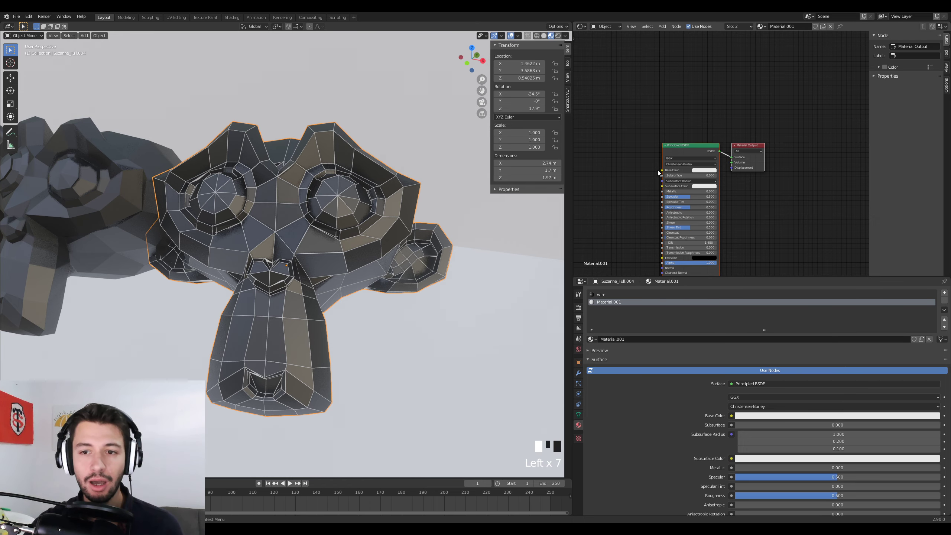
pyautogui.scroll(-2, 636, 158)
pyautogui.scroll(3, 637, 158)
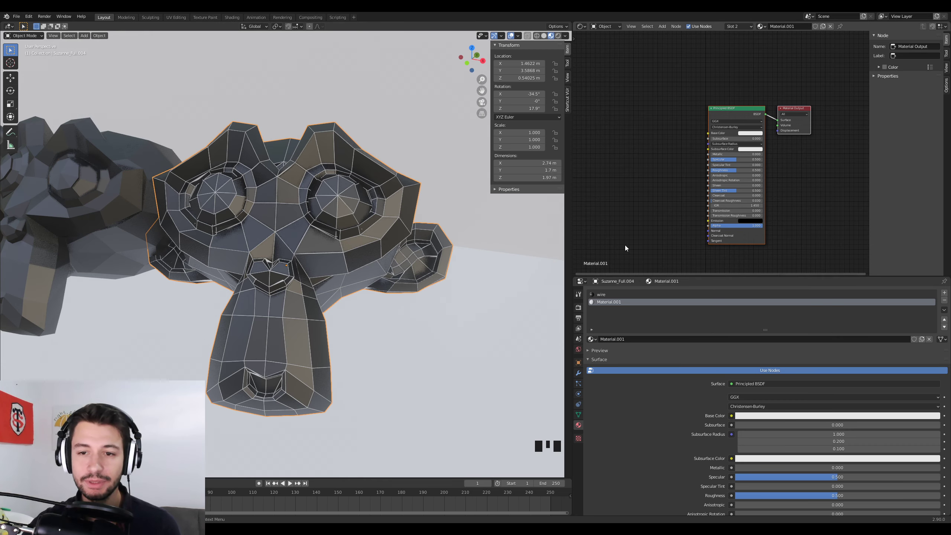
pyautogui.scroll(2, 625, 249)
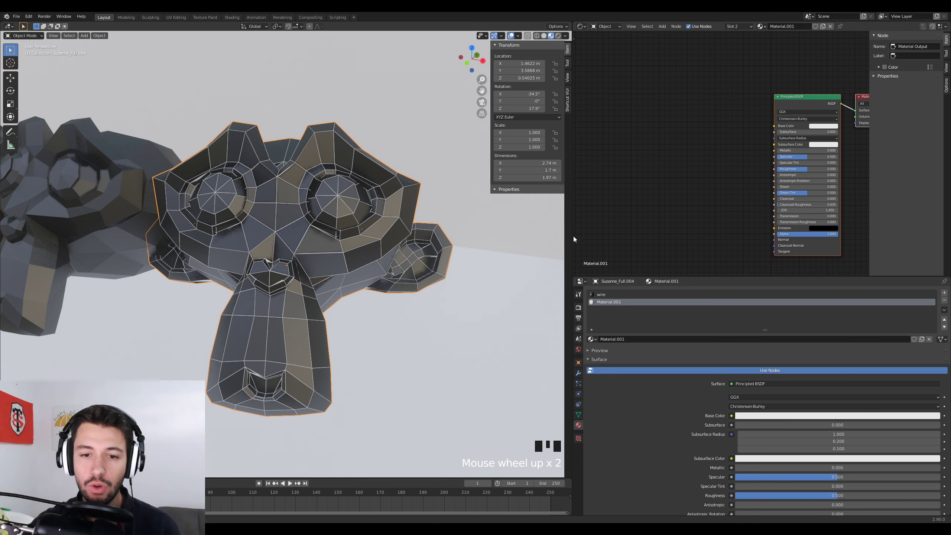
pyautogui.moveTo(571, 236); pyautogui.dragTo(442, 235)
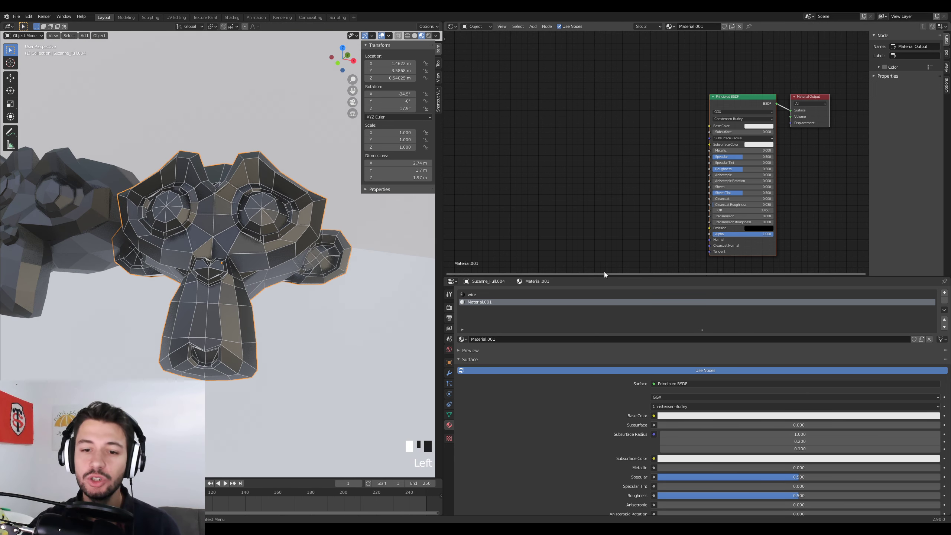
pyautogui.click(625, 275)
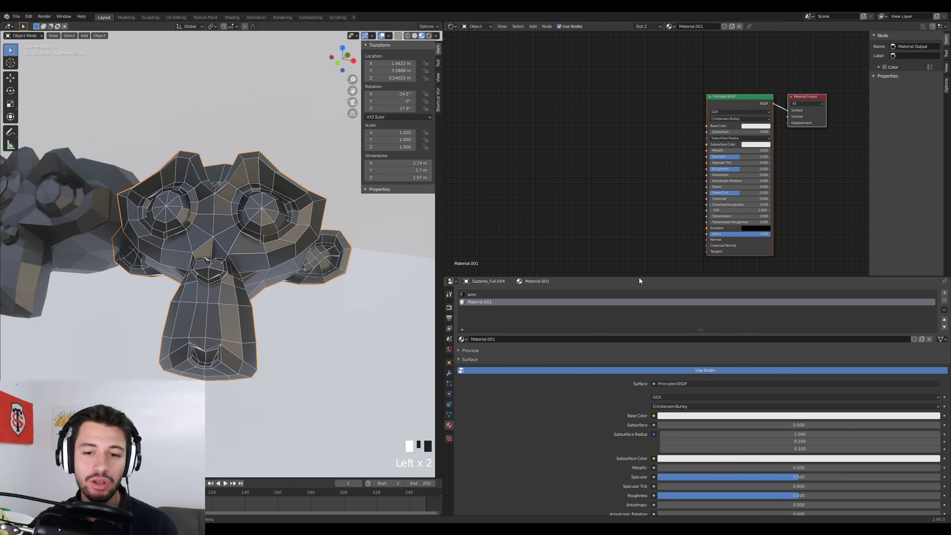
pyautogui.moveTo(640, 278); pyautogui.dragTo(639, 358)
pyautogui.moveTo(602, 252); pyautogui.dragTo(616, 255, button='middle')
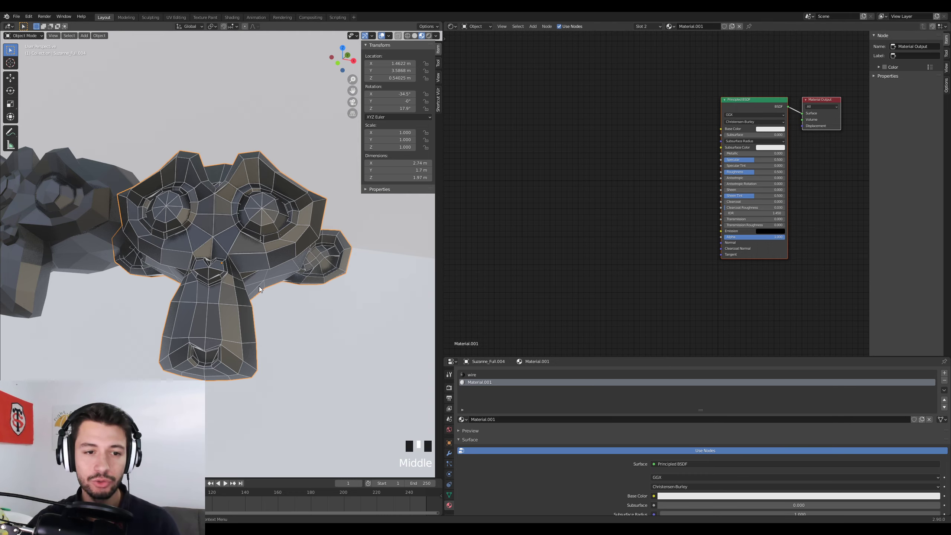
# - Render the current frame to compare the wireframe overlays on the three monkey heads, and close the render
pyautogui.press('F12')
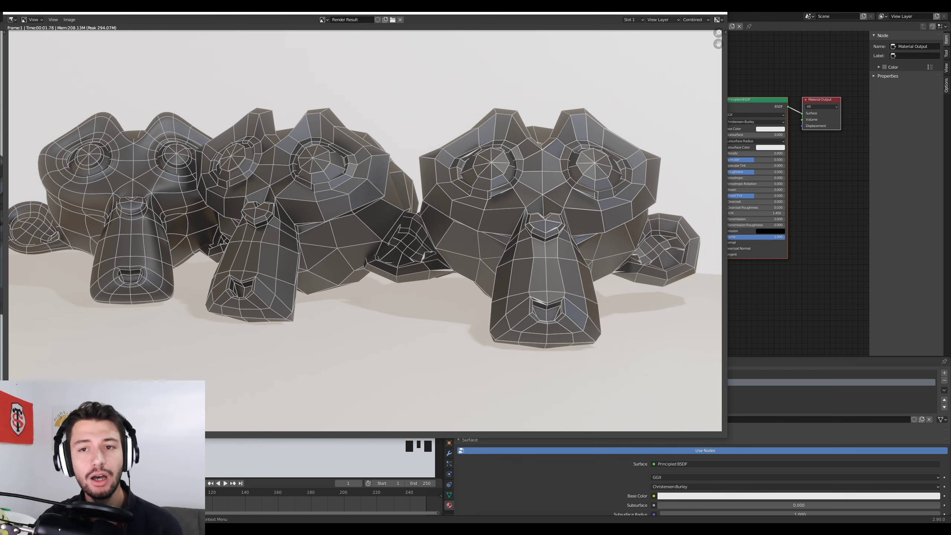
pyautogui.press('Escape')
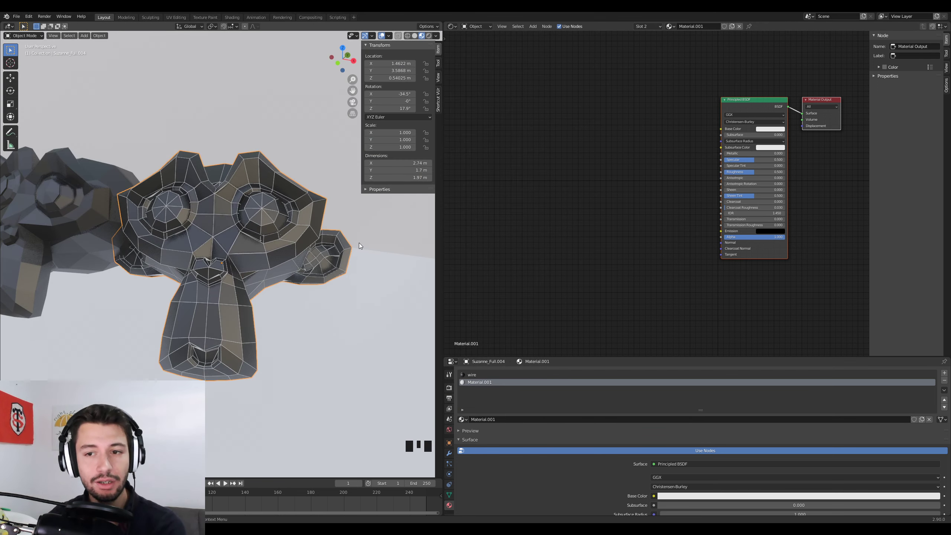
# - Add a Texture Coordinate node and a Mapping node before the Principled BSDF in the wire overlay's material
pyautogui.keyDown('shift'); pyautogui.moveTo(655, 153); pyautogui.dragTo(669, 176, button='middle'); pyautogui.keyUp('shift')
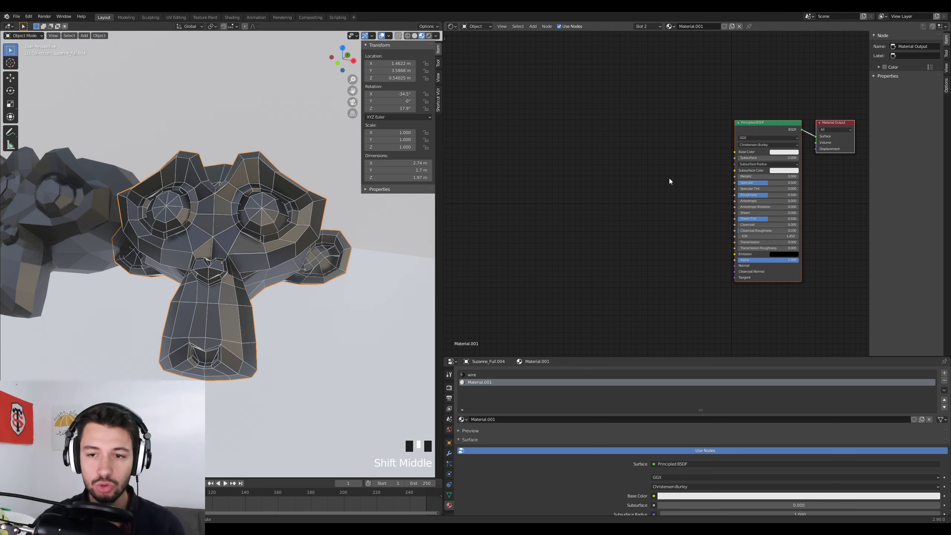
pyautogui.hotkey('shift', 'a')
pyautogui.click(566, 171)
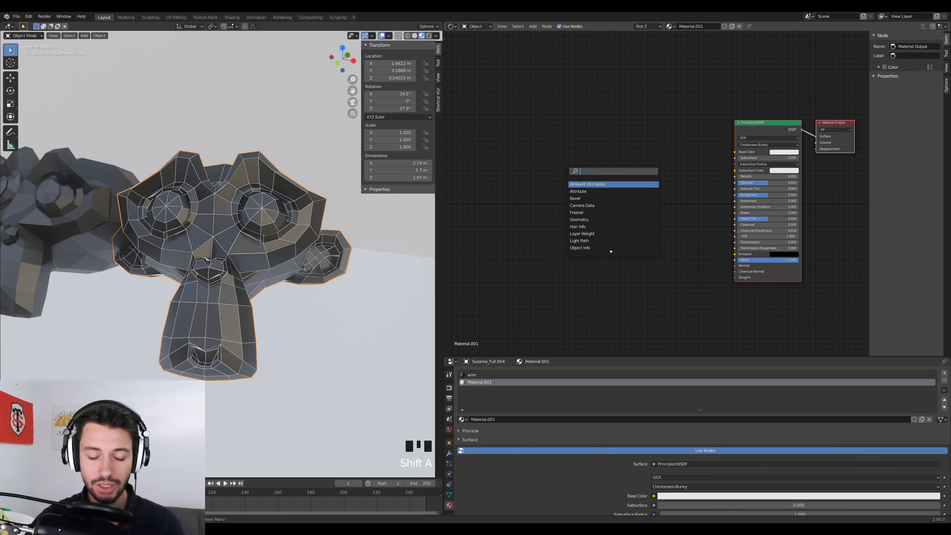
pyautogui.write('text')
pyautogui.press('Return')
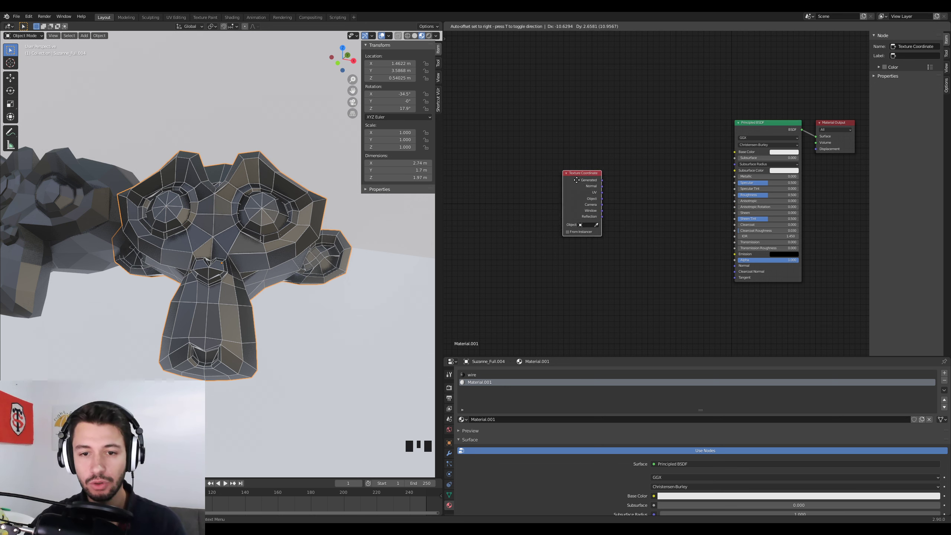
pyautogui.click(536, 159)
pyautogui.hotkey('shift', 'a')
pyautogui.click(536, 158)
pyautogui.write('mapp')
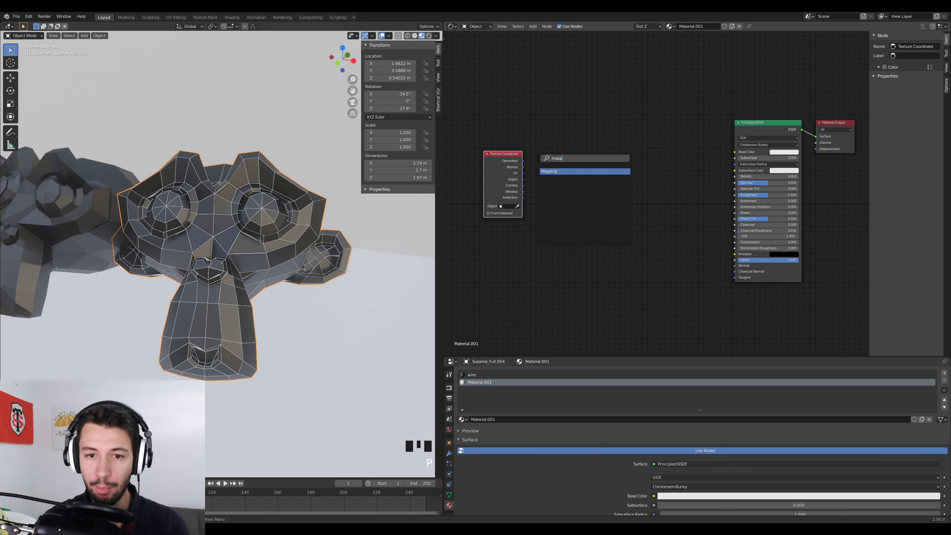
pyautogui.click(558, 171)
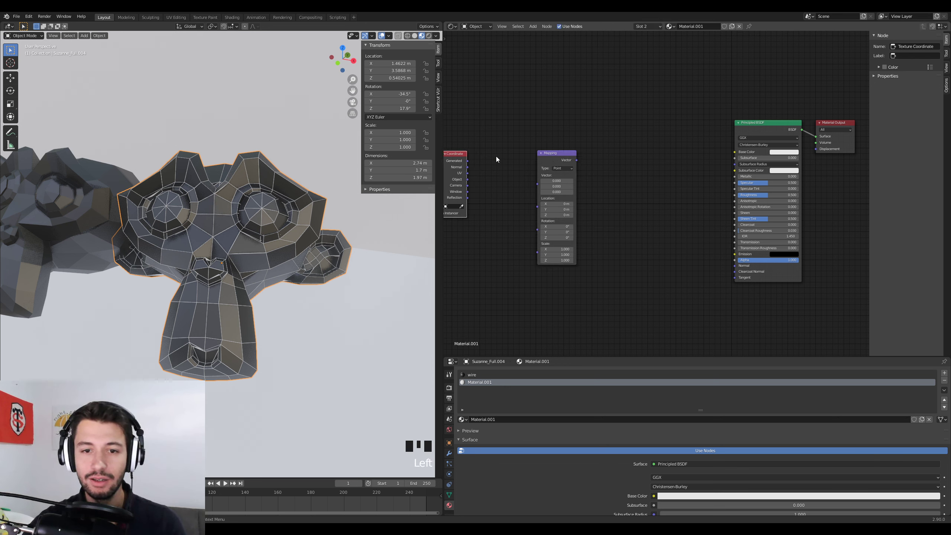
pyautogui.click(511, 155)
pyautogui.click(506, 147)
# - Add a ColorRamp node before the Principled BSDF and a Gradient Texture node between Mapping and ColorRamp
pyautogui.hotkey('shift', 'a')
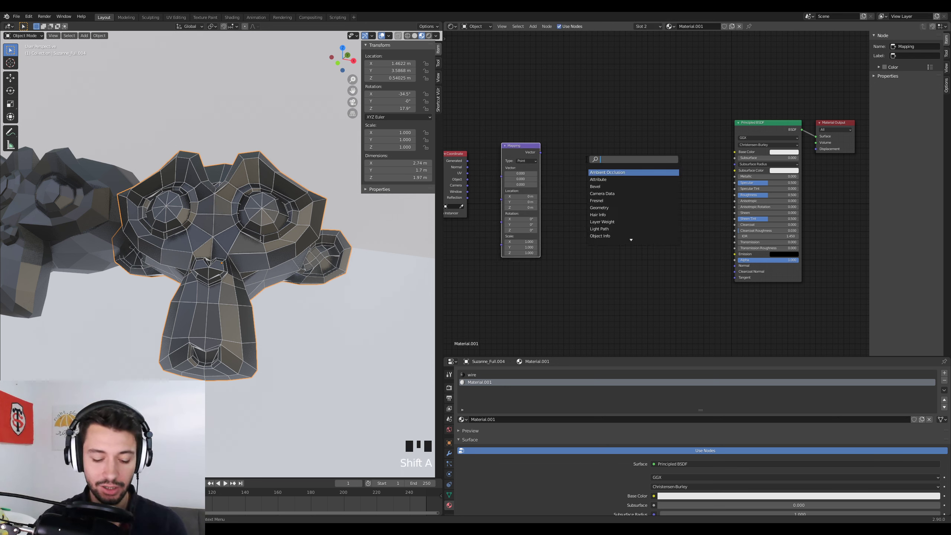
pyautogui.write('colo')
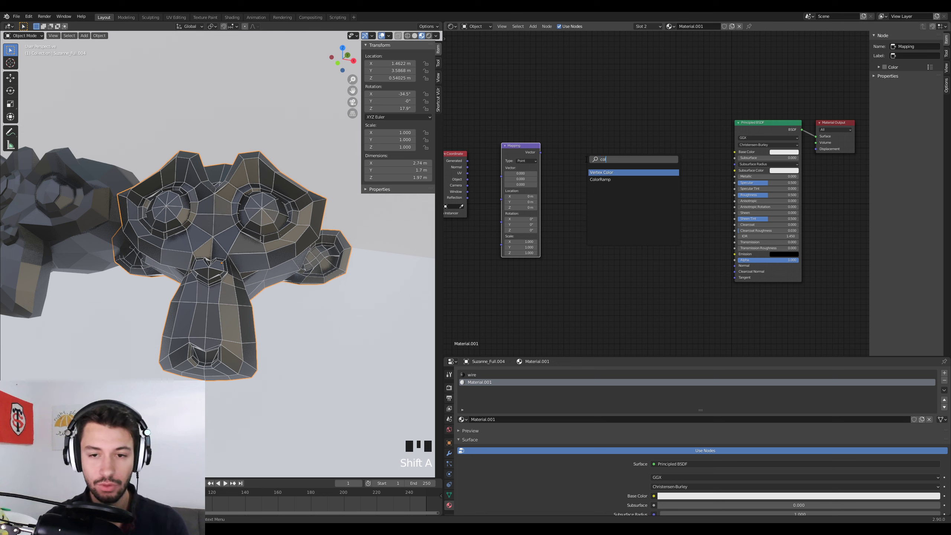
pyautogui.click(603, 179)
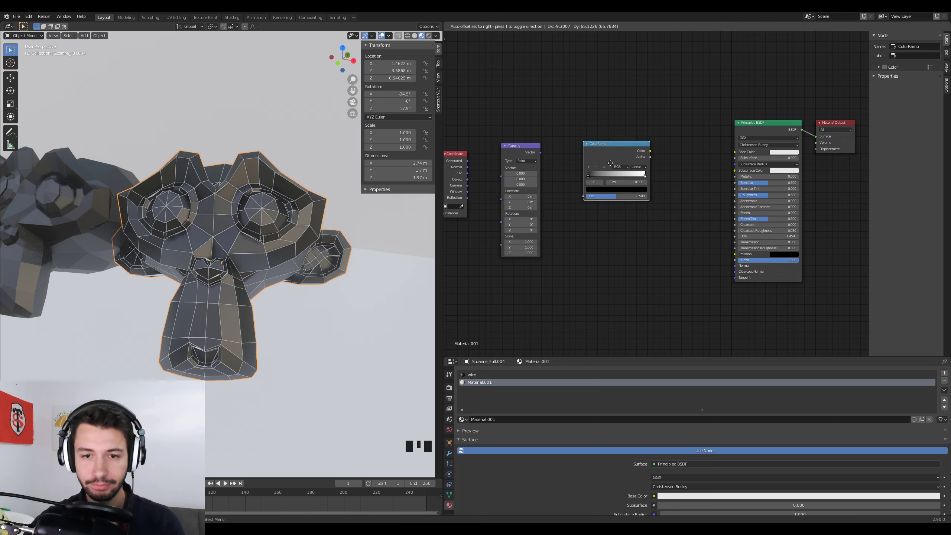
pyautogui.click(658, 160)
pyautogui.hotkey('shift', 'a')
pyautogui.write('gra')
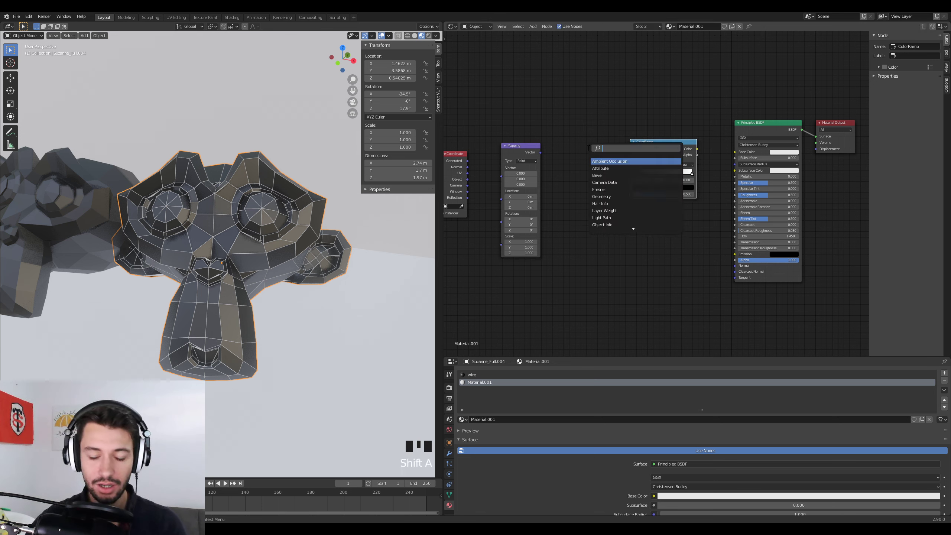
pyautogui.press('Return')
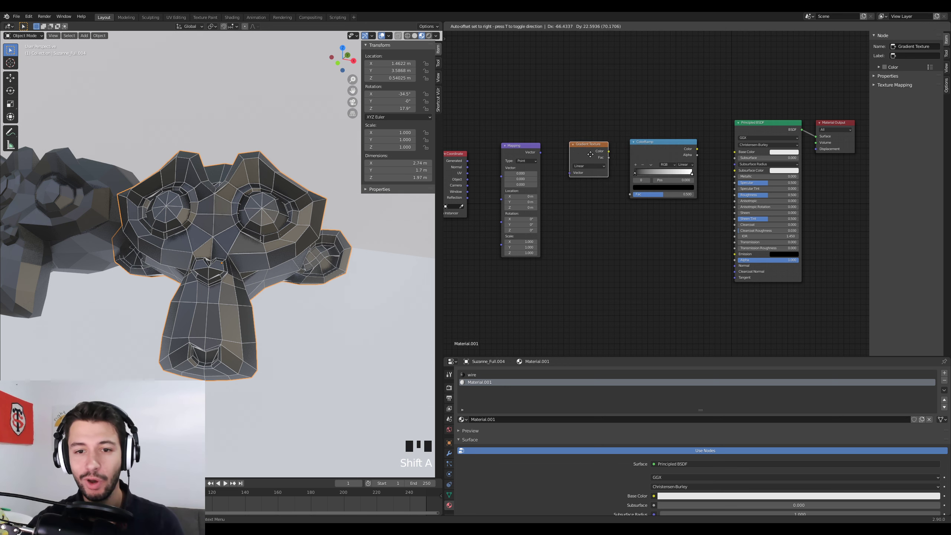
pyautogui.click(579, 165)
# - Link Texture Coordinate's Generated output to Mapping, Mapping's Vector to the Gradient Texture, and the gradient's Fac to the ColorRamp's Fac
pyautogui.moveTo(539, 176); pyautogui.dragTo(568, 175, button='middle')
pyautogui.moveTo(497, 160); pyautogui.dragTo(533, 175)
pyautogui.moveTo(570, 151); pyautogui.dragTo(581, 171)
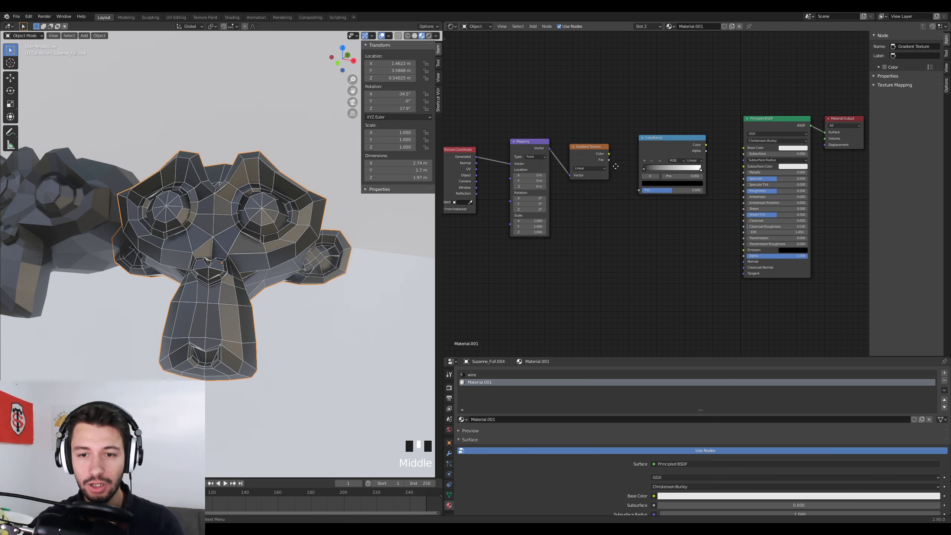
pyautogui.moveTo(600, 162); pyautogui.dragTo(631, 192)
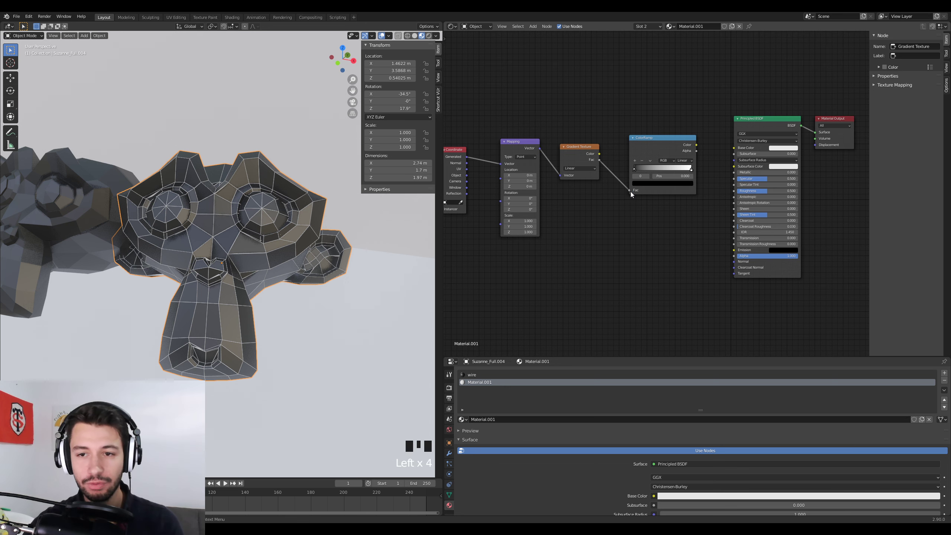
# - Link the ColorRamp's Color output to the Principled BSDF's Base Color
pyautogui.click(758, 122)
pyautogui.moveTo(698, 145); pyautogui.dragTo(734, 148)
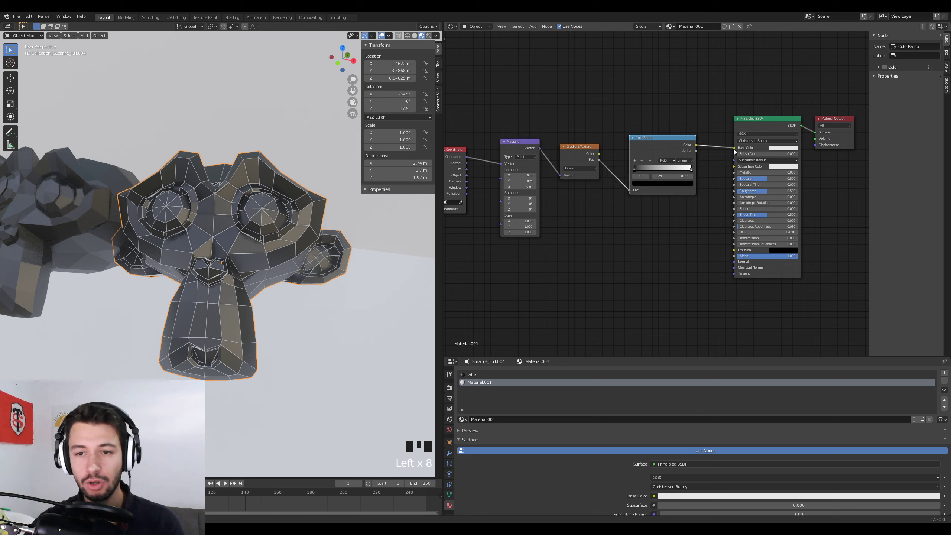
pyautogui.moveTo(393, 263); pyautogui.dragTo(326, 257, button='middle')
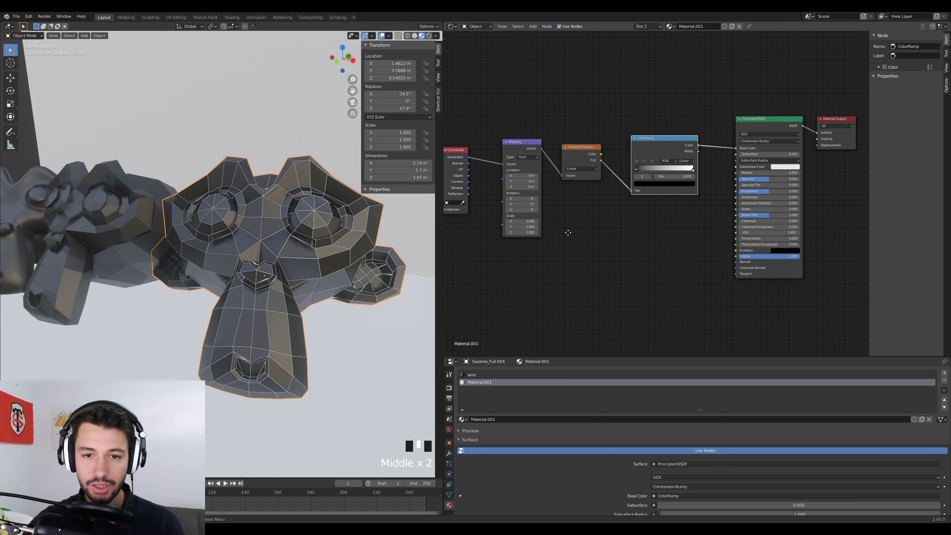
# - Set the ColorRamp's first stop to a bright green with hue 0.318, saturation 1 and value 1
pyautogui.moveTo(592, 225); pyautogui.dragTo(644, 220, button='middle')
pyautogui.scroll(1, 554, 210)
pyautogui.moveTo(513, 183); pyautogui.dragTo(527, 188, button='middle')
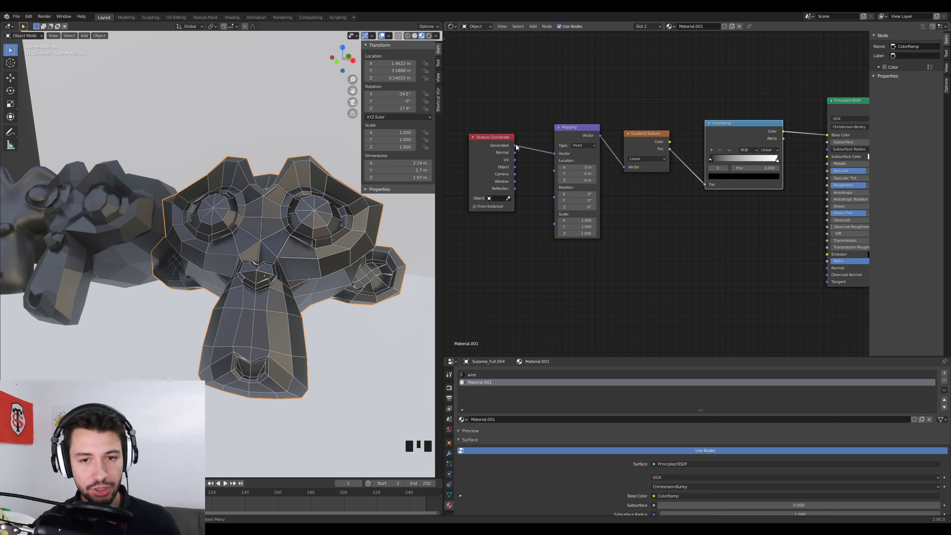
pyautogui.moveTo(655, 140); pyautogui.dragTo(575, 139, button='middle')
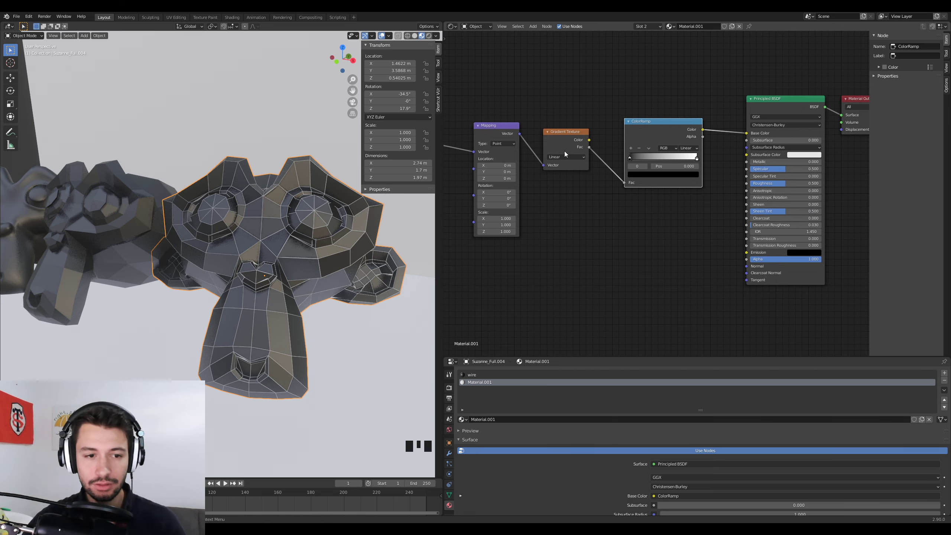
pyautogui.moveTo(630, 159); pyautogui.dragTo(601, 169)
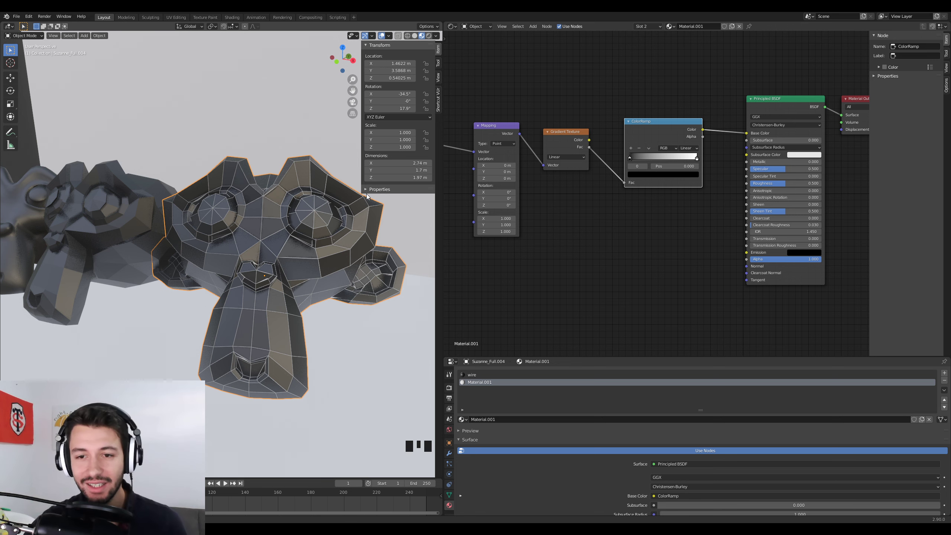
pyautogui.scroll(2, 682, 131)
pyautogui.moveTo(332, 251); pyautogui.dragTo(244, 284, button='middle')
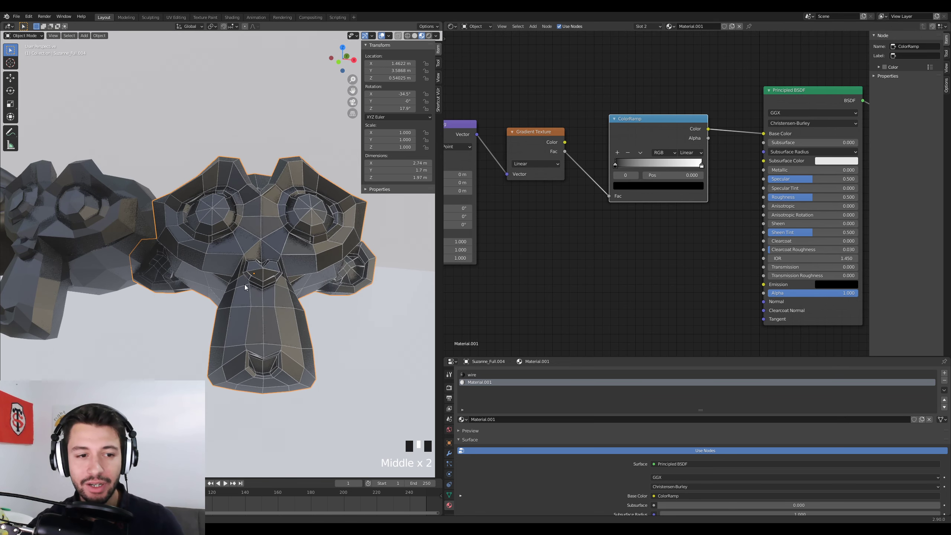
pyautogui.moveTo(615, 167)
pyautogui.mouseDown()
pyautogui.moveTo(601, 170)
pyautogui.moveTo(656, 167)
pyautogui.moveTo(596, 167)
pyautogui.mouseUp()
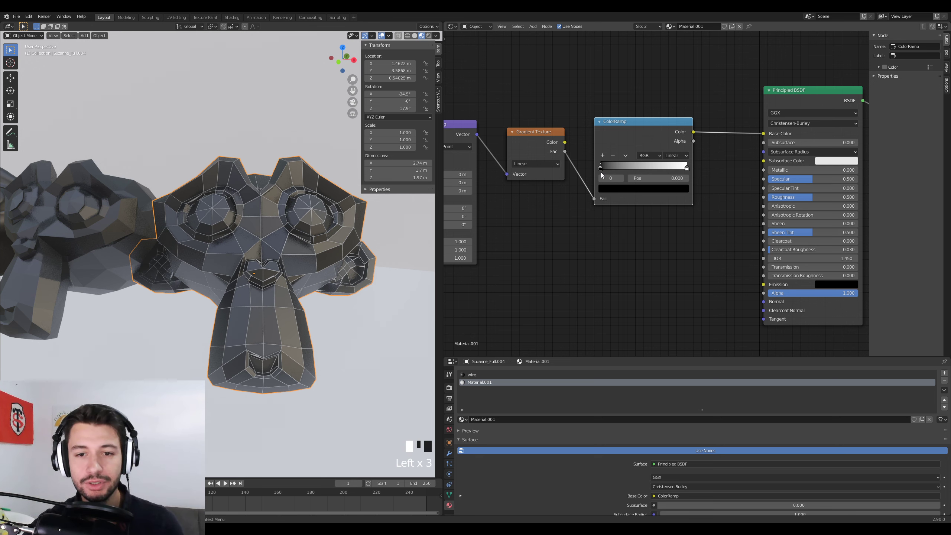
pyautogui.click(609, 190)
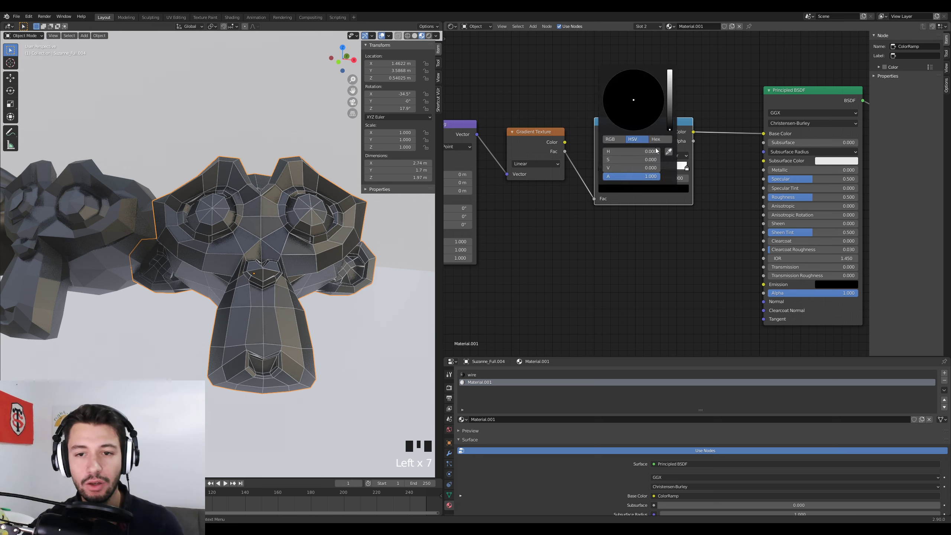
pyautogui.moveTo(670, 128); pyautogui.dragTo(670, 71)
pyautogui.moveTo(631, 105); pyautogui.dragTo(604, 94)
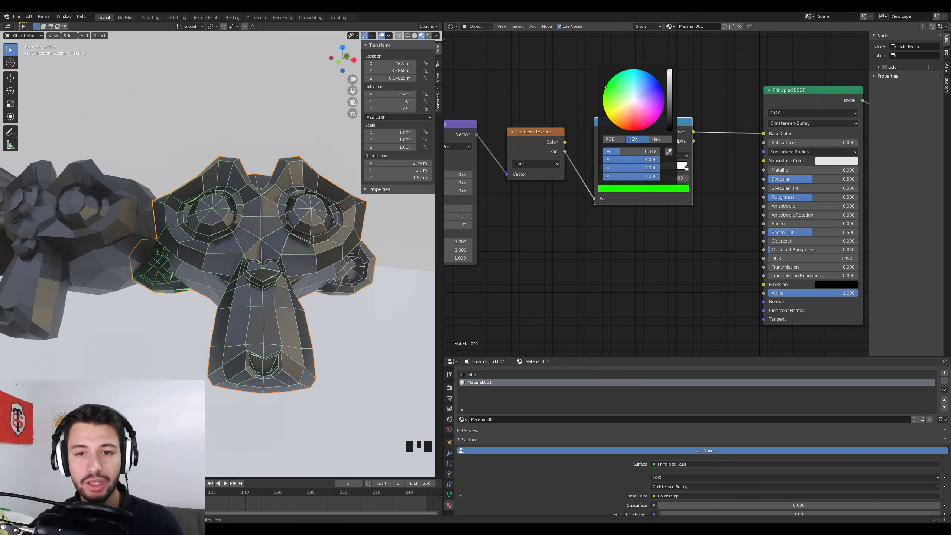
# - Set the ColorRamp's last stop to a saturated blue with hue 0.618 and saturation 1
pyautogui.click(686, 170)
pyautogui.click(665, 189)
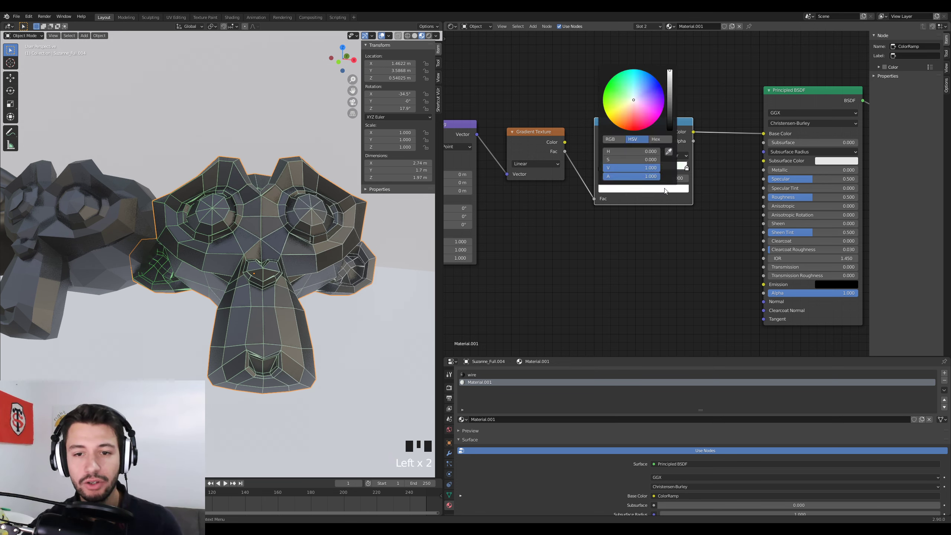
pyautogui.moveTo(634, 99); pyautogui.dragTo(652, 75)
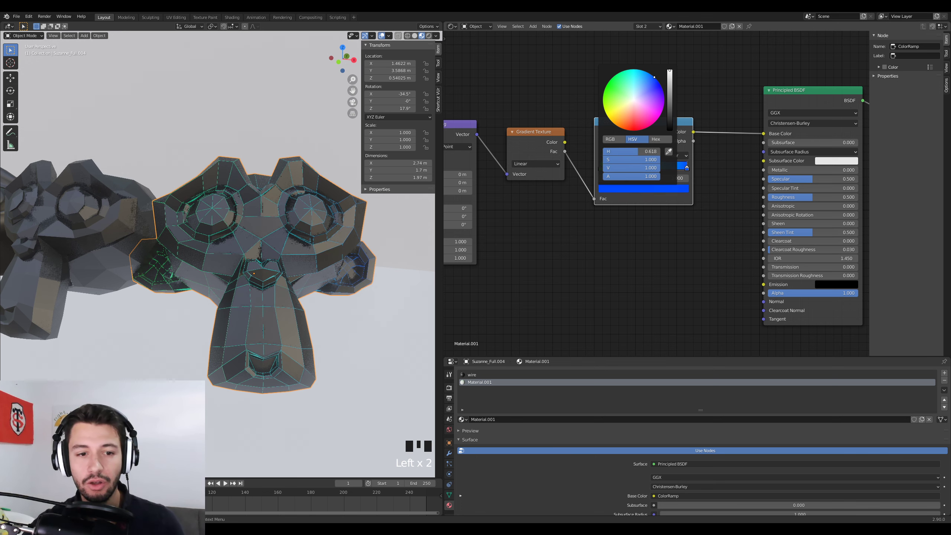
# - Replace the Principled BSDF with an Emission node linked between the ColorRamp's Color output and the Material Output's Surface
pyautogui.moveTo(760, 163); pyautogui.dragTo(645, 195, button='middle')
pyautogui.click(700, 113)
pyautogui.press('x')
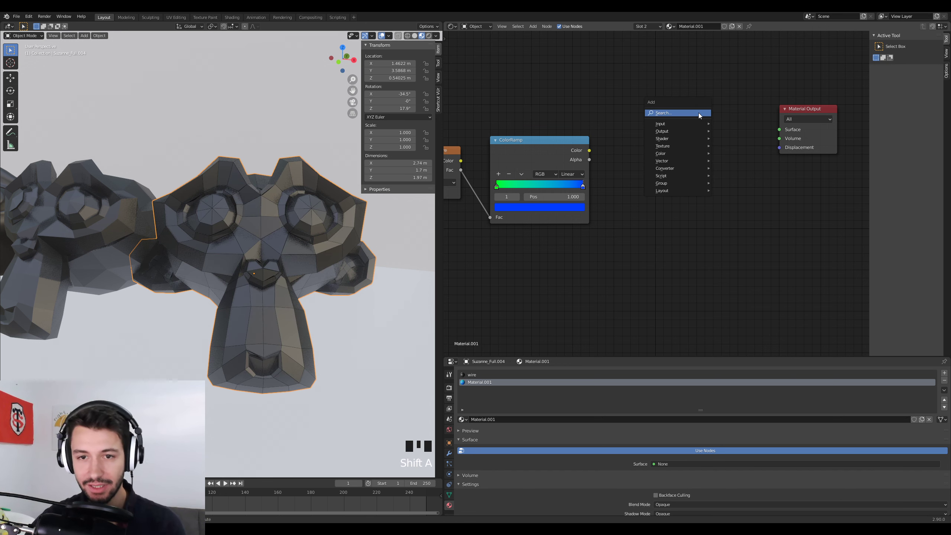
pyautogui.hotkey('shift', 'a')
pyautogui.click(699, 113)
pyautogui.write('em')
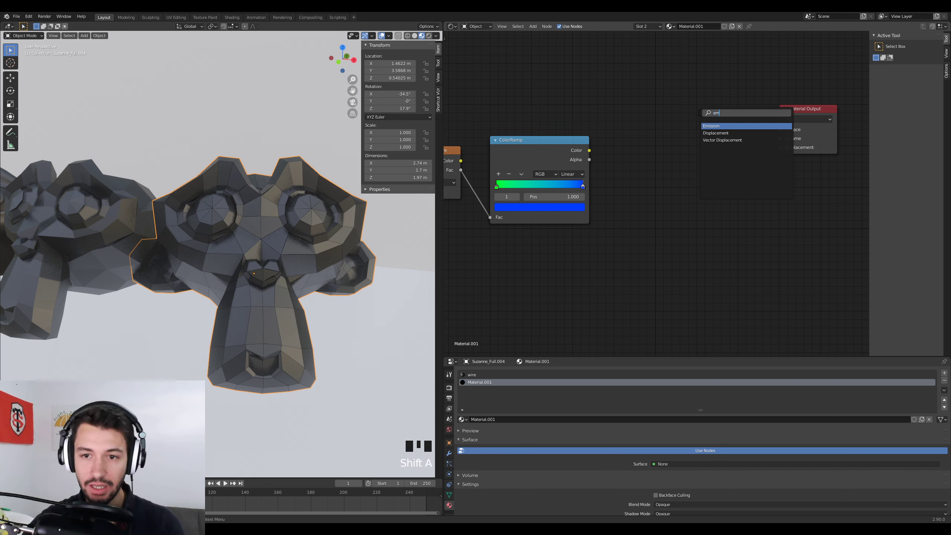
pyautogui.click(722, 126)
pyautogui.click(716, 138)
pyautogui.moveTo(590, 150); pyautogui.dragTo(659, 160)
pyautogui.moveTo(711, 145); pyautogui.dragTo(779, 129)
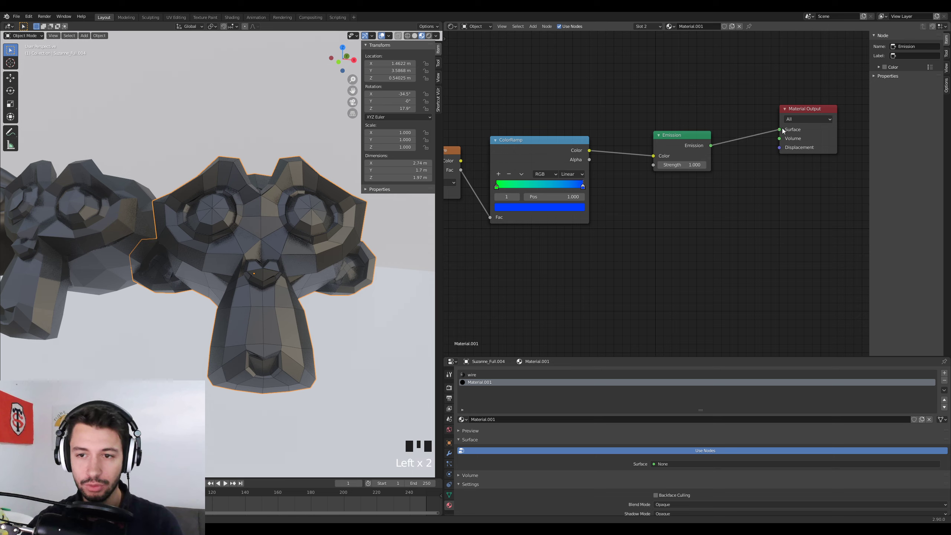
# - Switch the viewport to Rendered shading to view the gradient wires on the selected monkey head
pyautogui.moveTo(367, 254); pyautogui.dragTo(314, 284, button='middle')
pyautogui.click(429, 36)
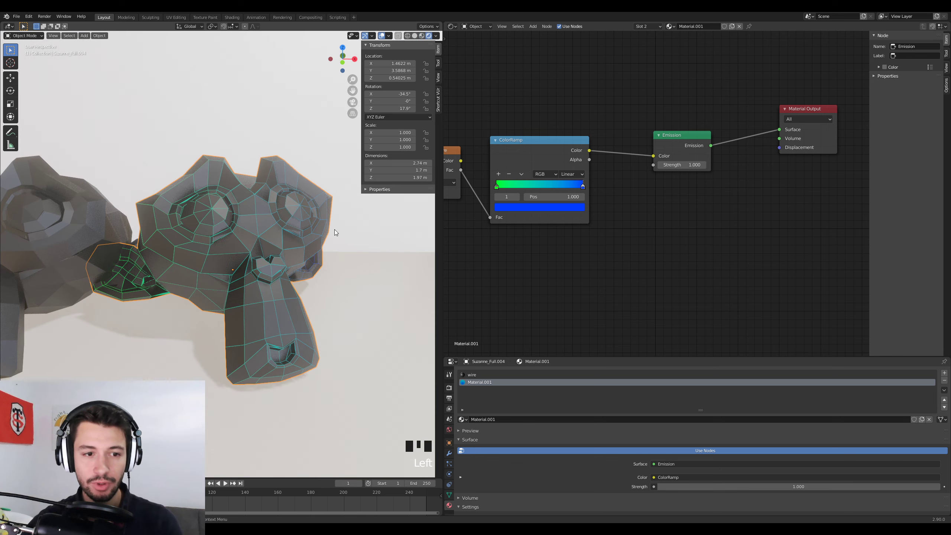
pyautogui.moveTo(339, 235); pyautogui.dragTo(312, 240, button='middle')
# - Set the Emission node's Strength to 20 in the wire material
pyautogui.click(677, 165)
pyautogui.click(449, 388)
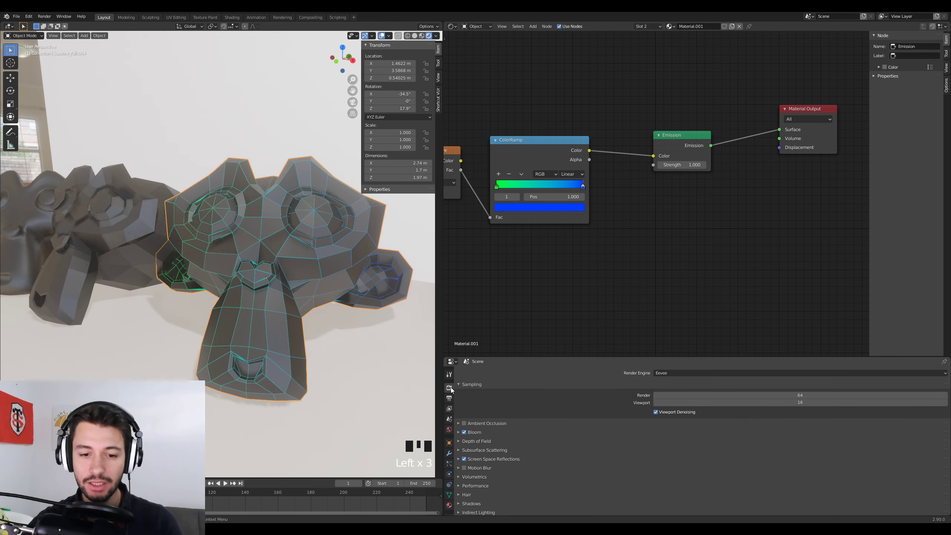
pyautogui.click(691, 165)
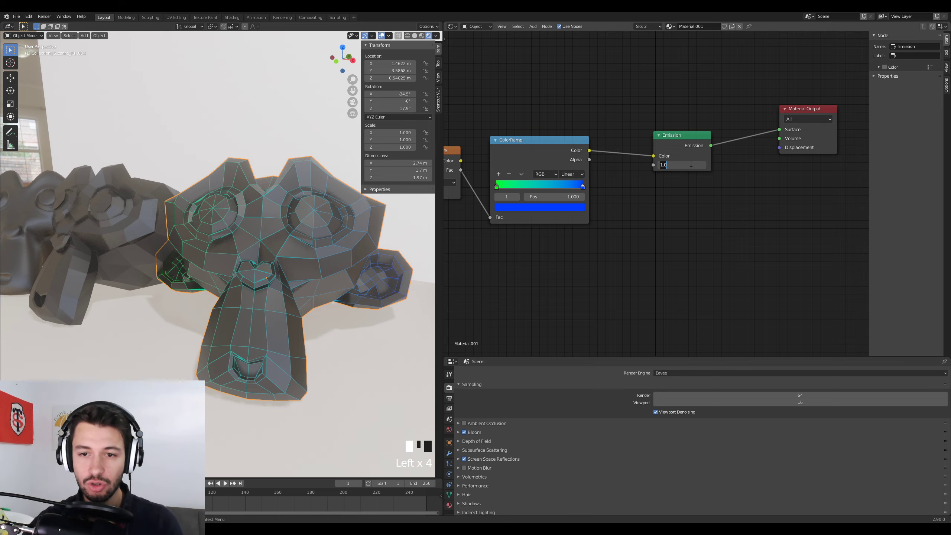
pyautogui.write('20')
pyautogui.press('Return')
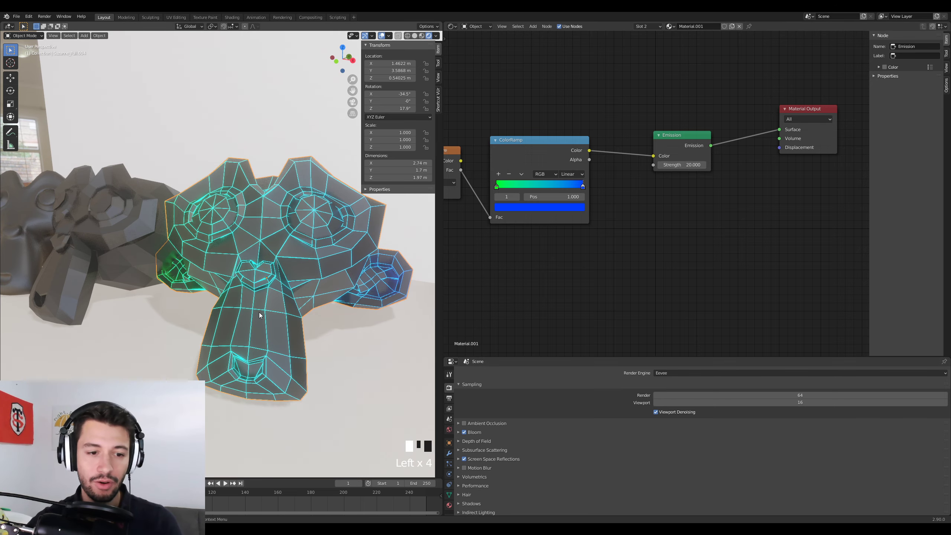
# - Inspect the glowing wires up close, render the current frame with Eevee, and close the render
pyautogui.moveTo(330, 300); pyautogui.dragTo(222, 304, button='middle')
pyautogui.scroll(4, 291, 310)
pyautogui.scroll(2, 218, 304)
pyautogui.scroll(-2, 219, 304)
pyautogui.scroll(-5, 222, 304)
pyautogui.press('F12')
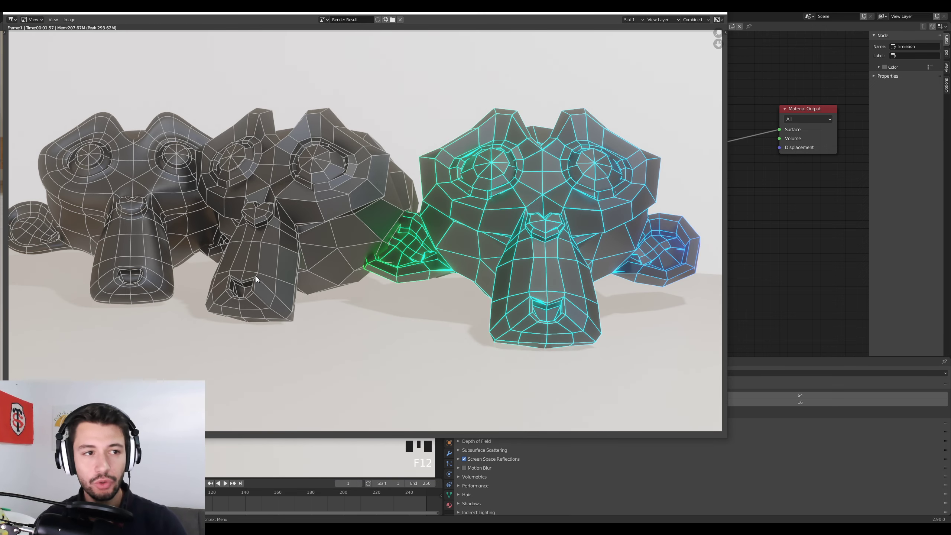
pyautogui.press('Escape')
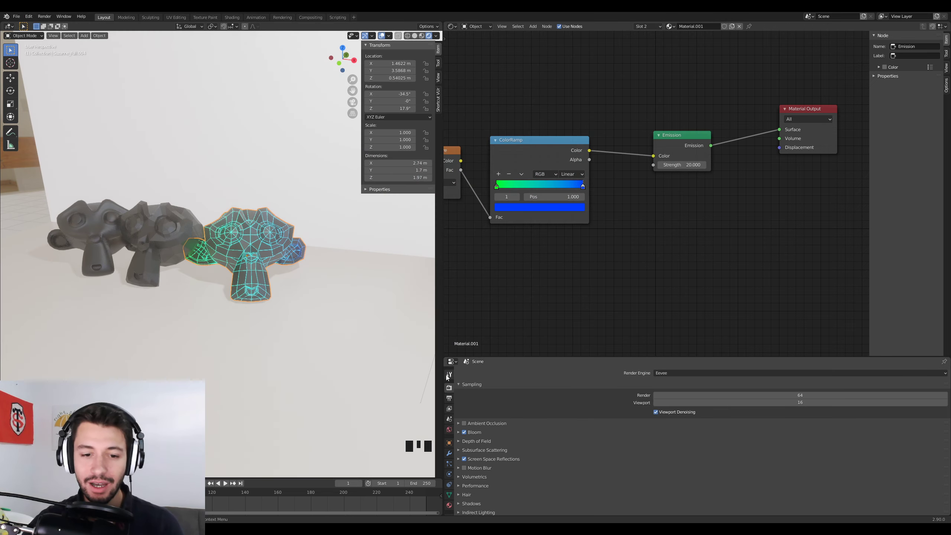
# - Change the render engine to Cycles and return the viewport to Solid shading
pyautogui.click(678, 372)
pyautogui.click(671, 398)
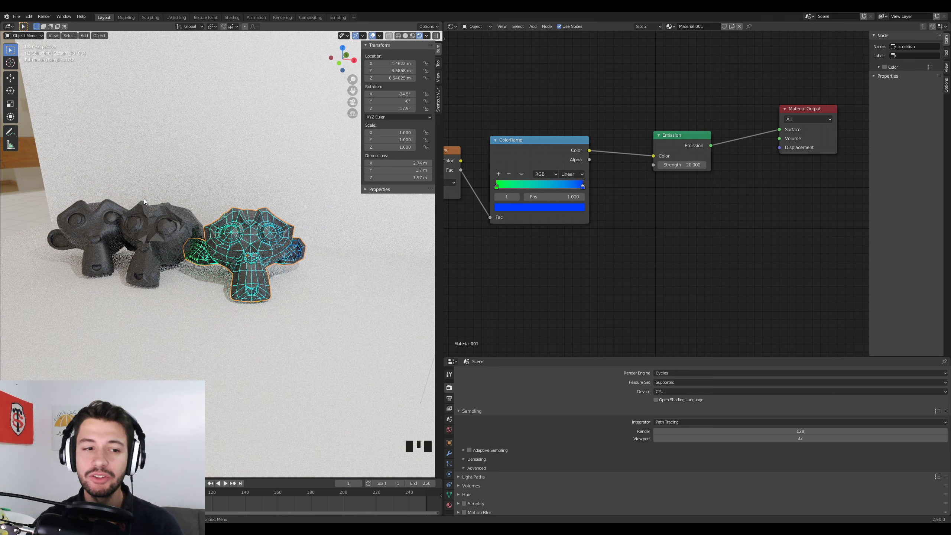
pyautogui.click(406, 36)
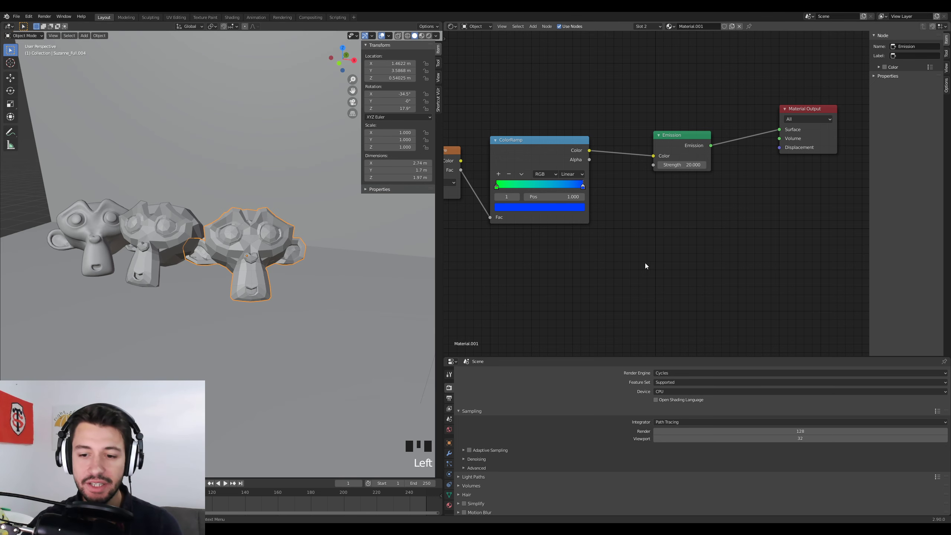
# - Set the Cycles render samples to 10 and the device to GPU Compute
pyautogui.click(797, 431)
pyautogui.write('10')
pyautogui.press('Return')
pyautogui.click(666, 393)
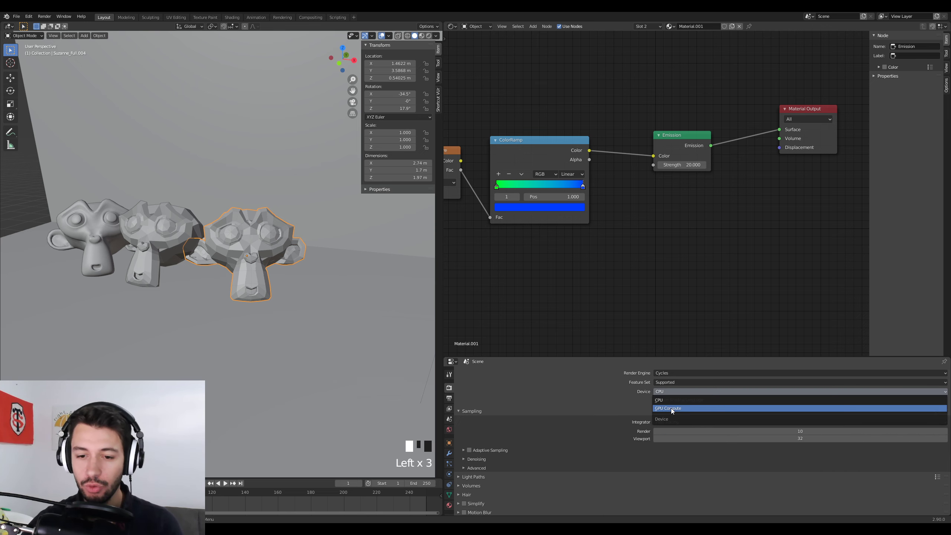
pyautogui.click(674, 408)
# - Render the current frame with Cycles to check the three monkey heads' wireframes, and close the render
pyautogui.press('F12')
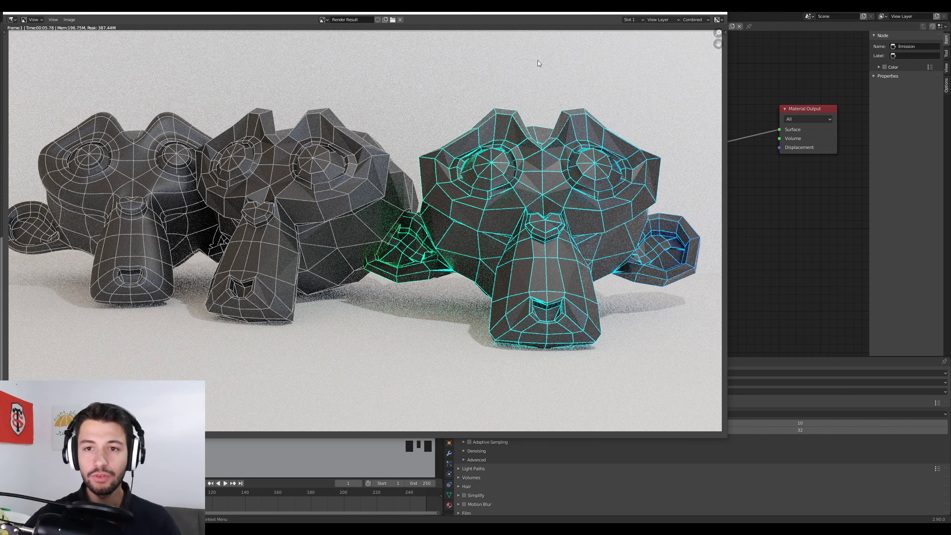
pyautogui.press('Escape')
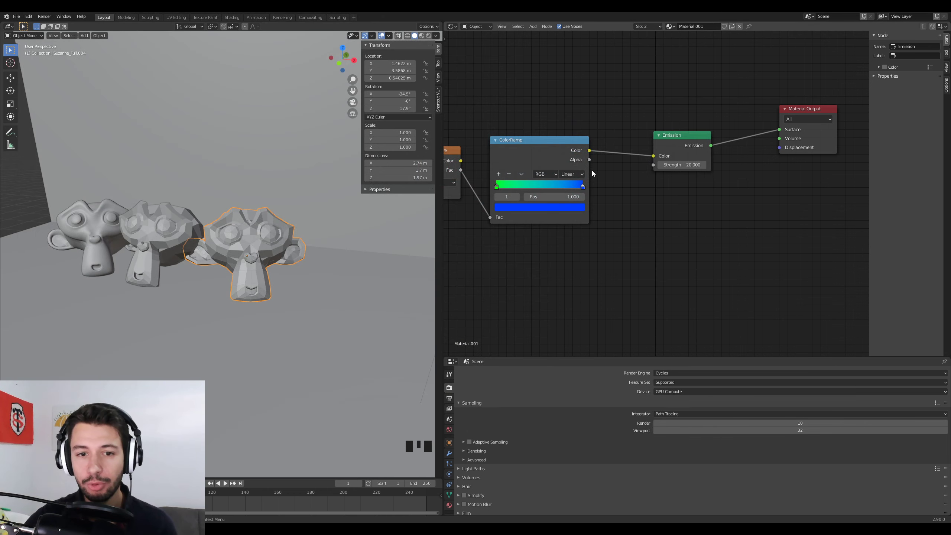
# - Tidy the wire material's node layout by moving the Material Output and Emission nodes closer in line with the ColorRamp
pyautogui.scroll(-5, 590, 250)
pyautogui.moveTo(590, 250); pyautogui.dragTo(650, 240, button='middle')
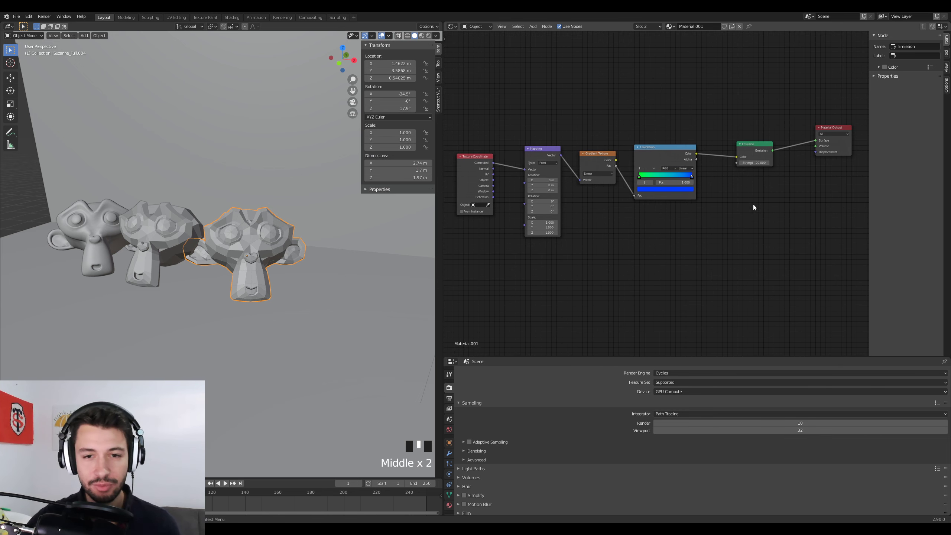
pyautogui.moveTo(830, 130); pyautogui.dragTo(827, 141)
pyautogui.moveTo(753, 145); pyautogui.dragTo(744, 146)
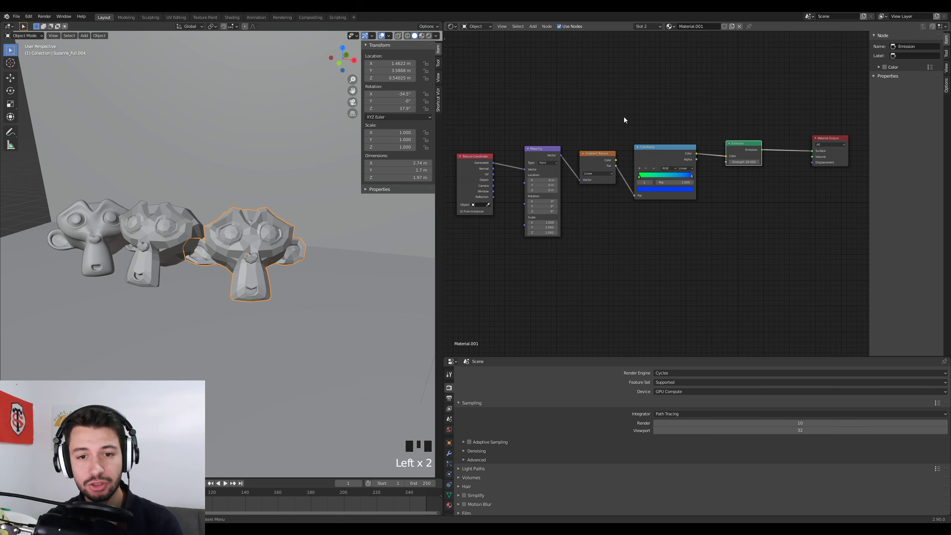